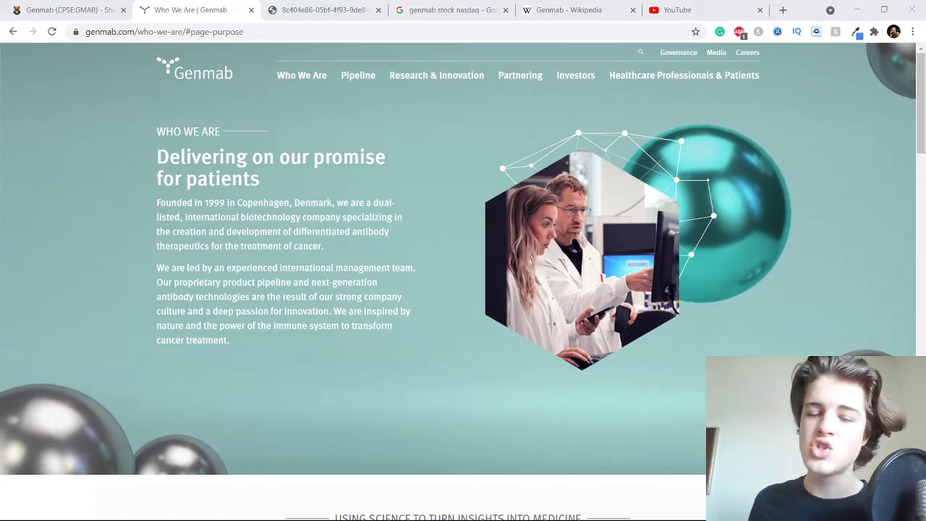
Read Genmab's company page, highlighting the dual-listed biotech description and cancer treatment phrase
click(184, 181)
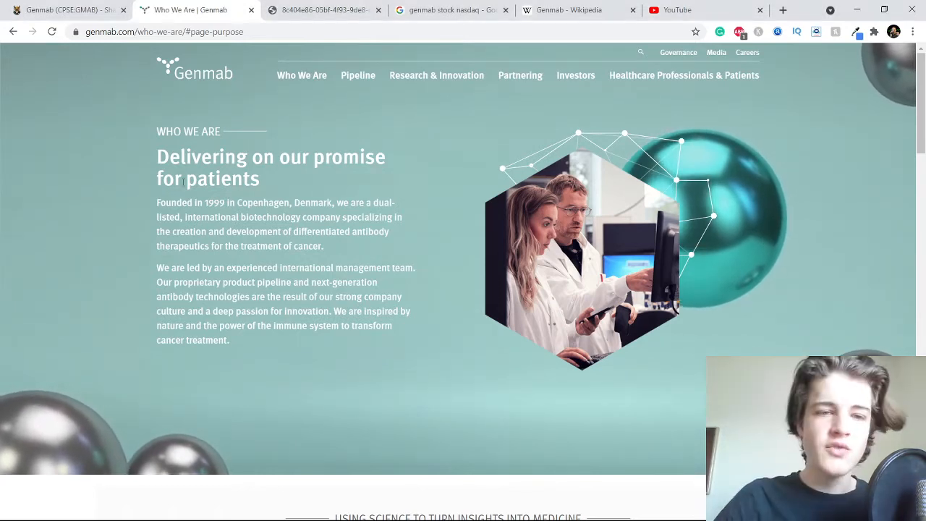
drag(316, 202, 298, 217)
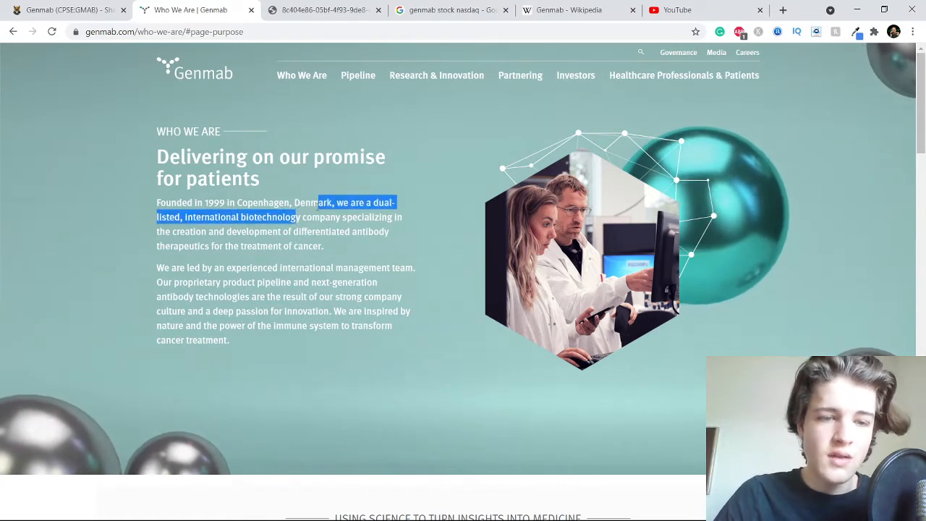
click(298, 210)
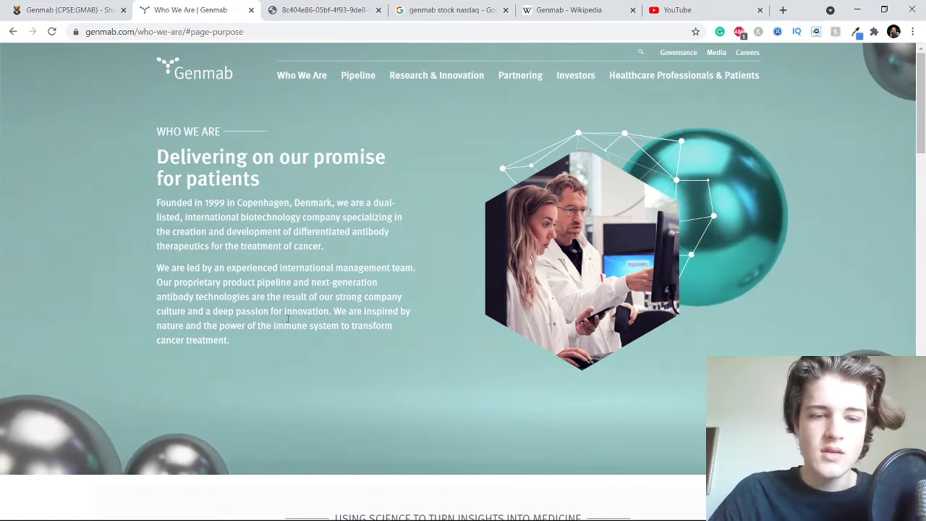
drag(157, 341, 214, 340)
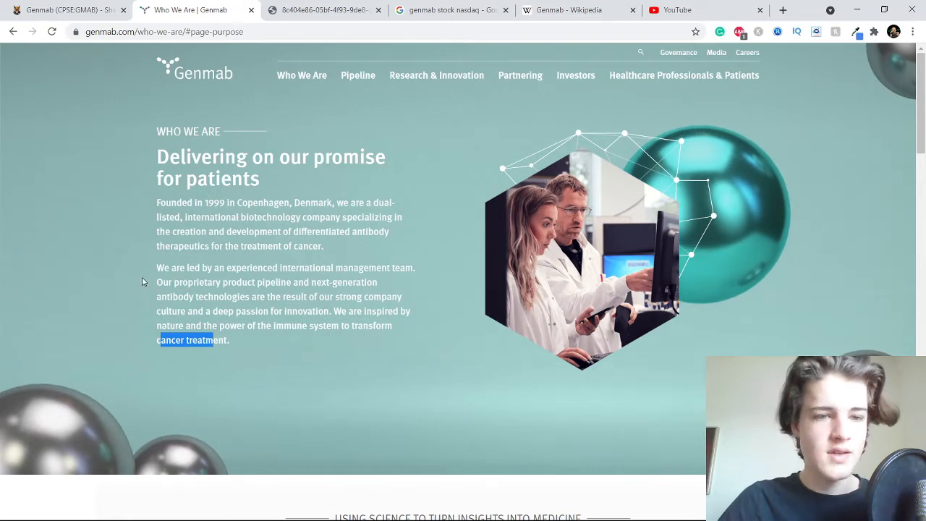
Review the Simply Wall St executive summary's company description, then move to the Wikipedia article
click(82, 7)
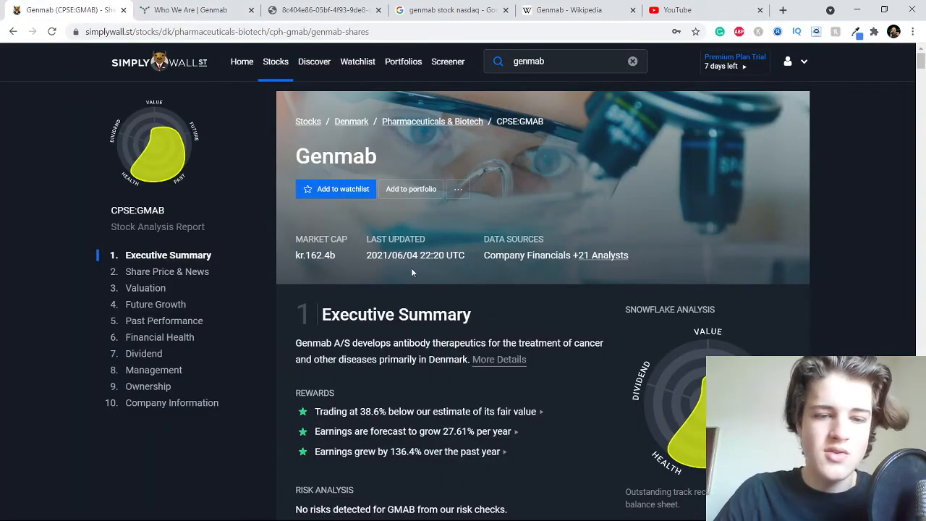
scroll(412, 272, down, 1)
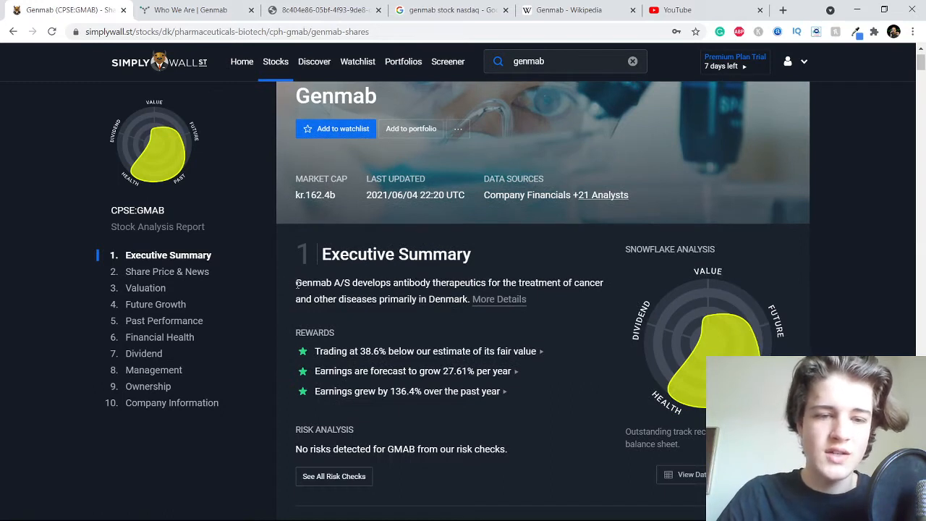
drag(345, 279, 382, 282)
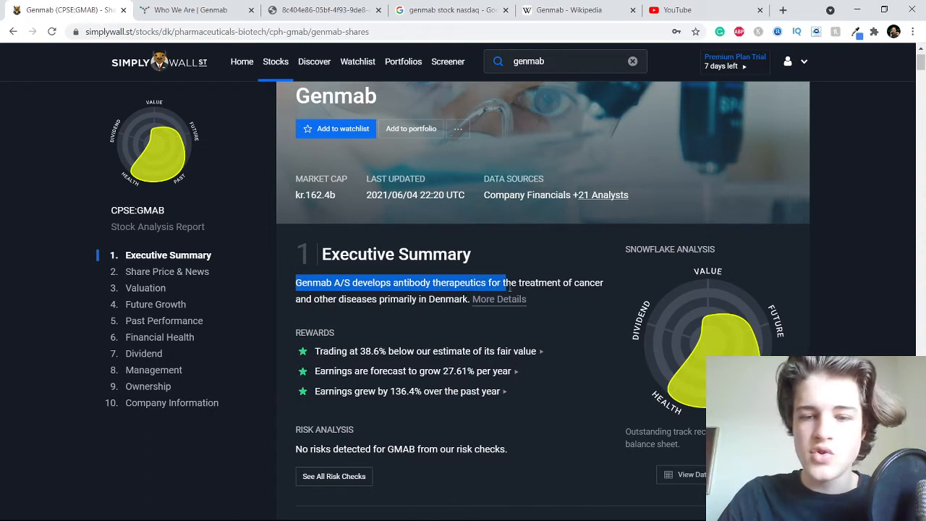
drag(467, 283, 311, 297)
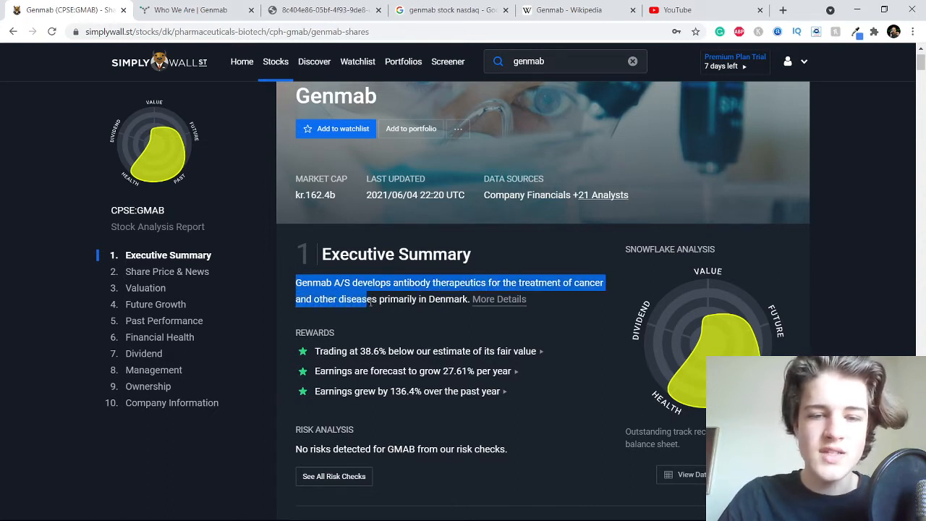
click(457, 315)
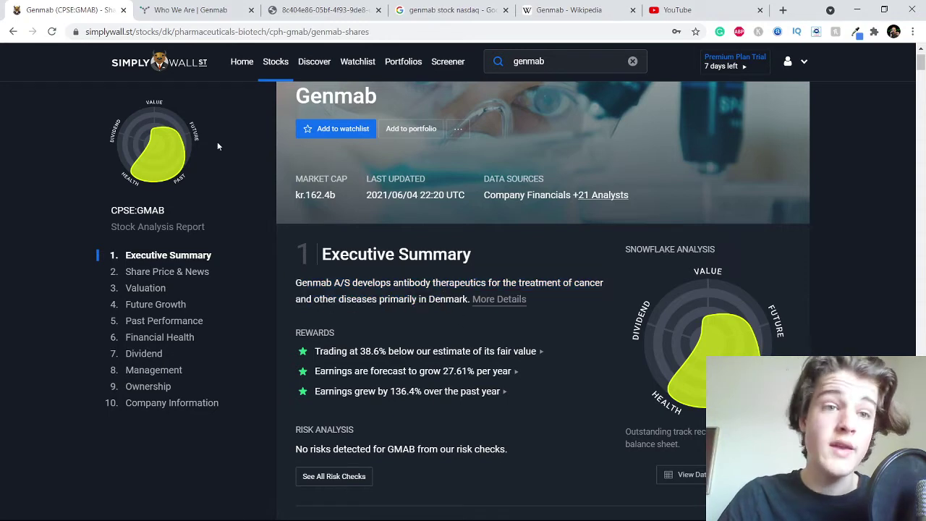
click(536, 13)
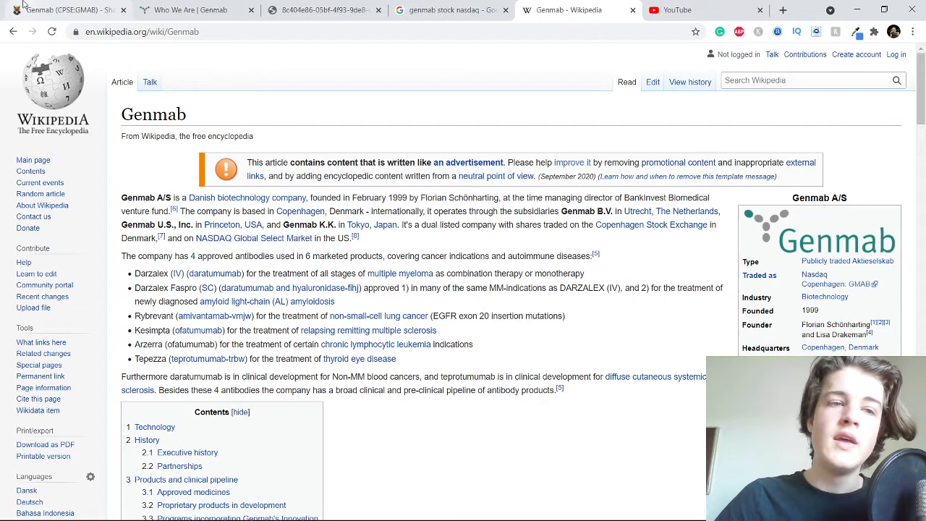
Return to the Simply Wall St Genmab report and highlight the market cap figure
click(69, 10)
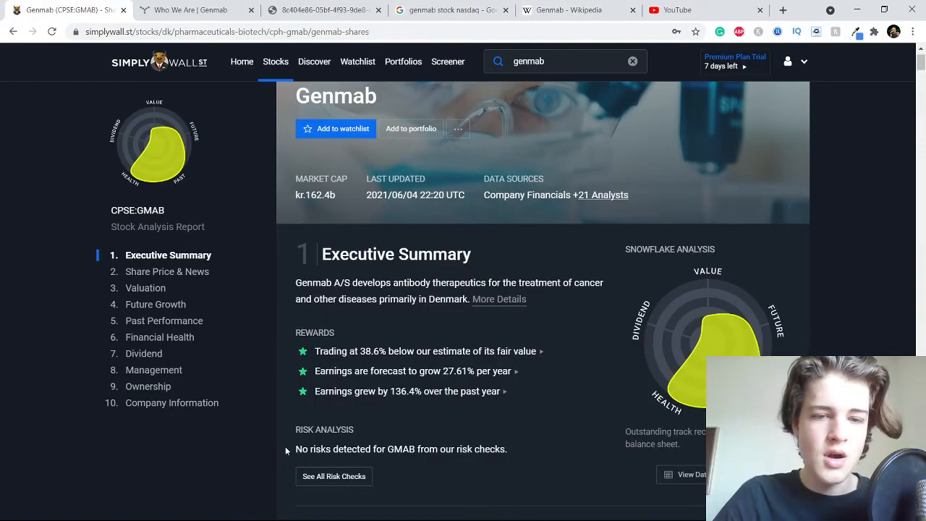
drag(335, 195, 316, 195)
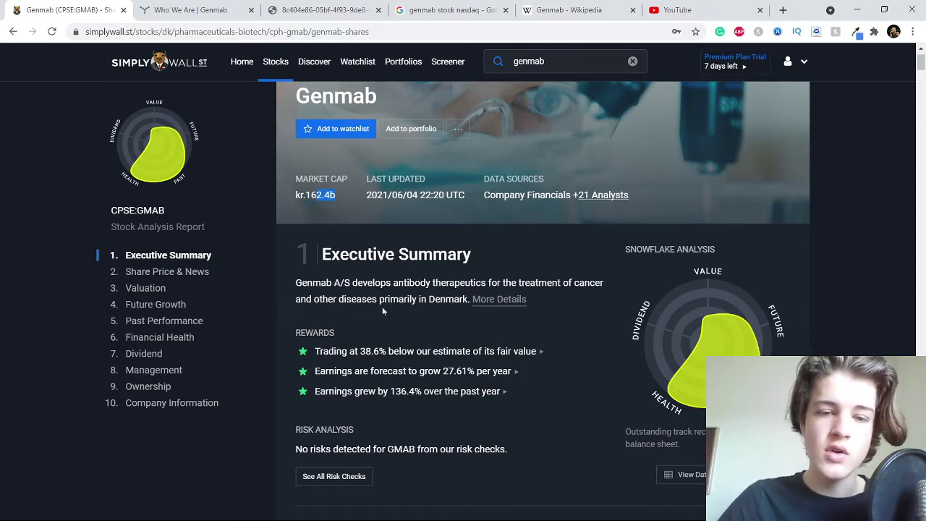
scroll(368, 318, down, 2)
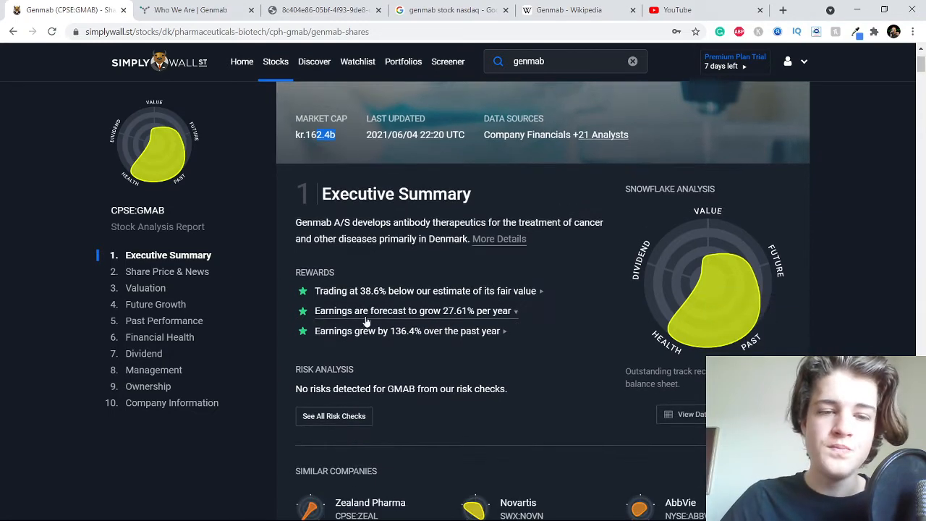
scroll(322, 257, down, 3)
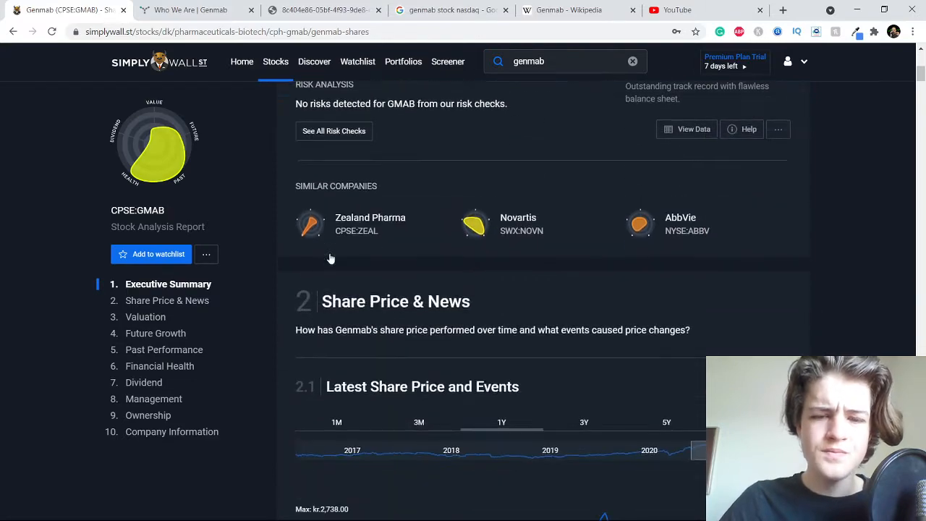
scroll(322, 257, down, 5)
scroll(326, 253, down, 5)
scroll(327, 251, down, 3)
scroll(326, 251, up, 1)
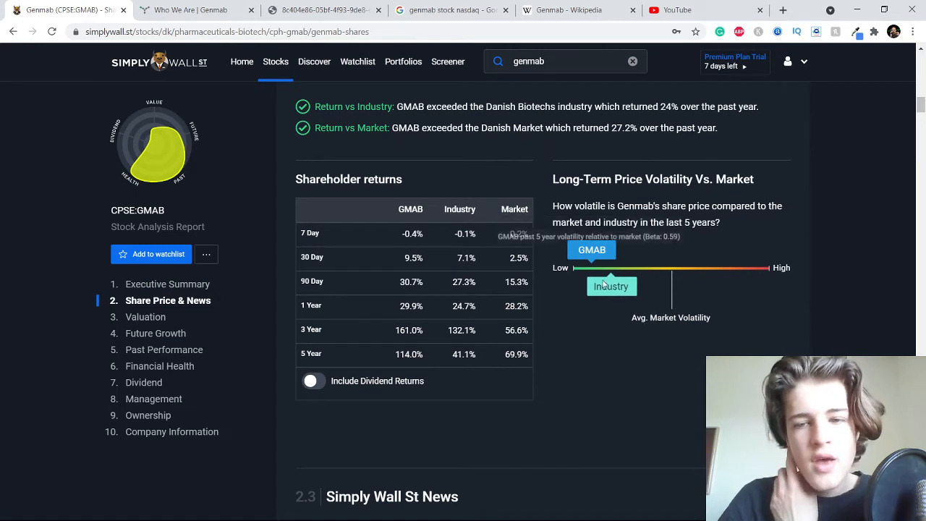
mouse_move(611, 287)
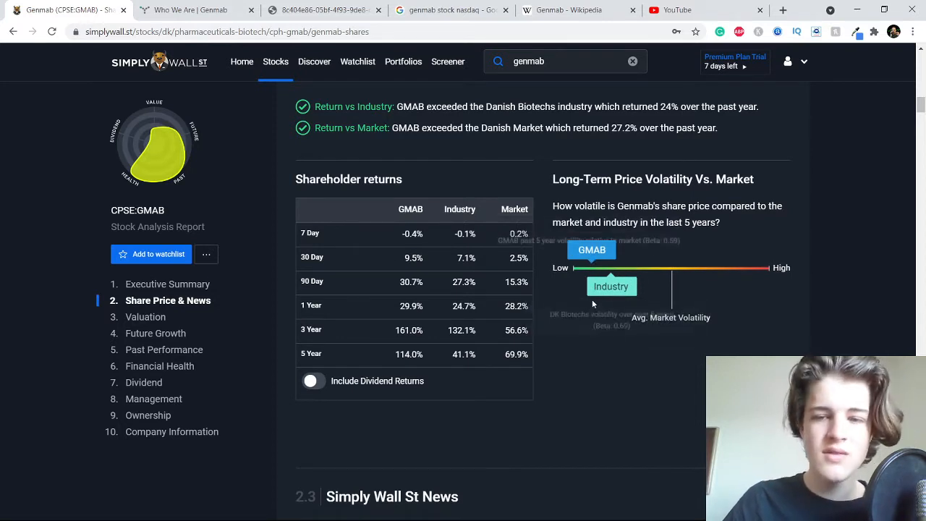
scroll(587, 325, down, 10)
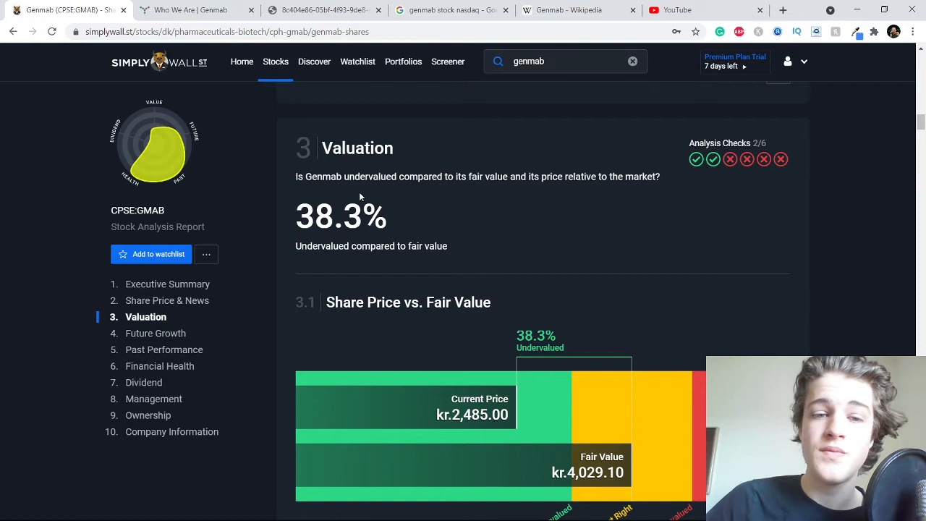
scroll(359, 204, down, 1)
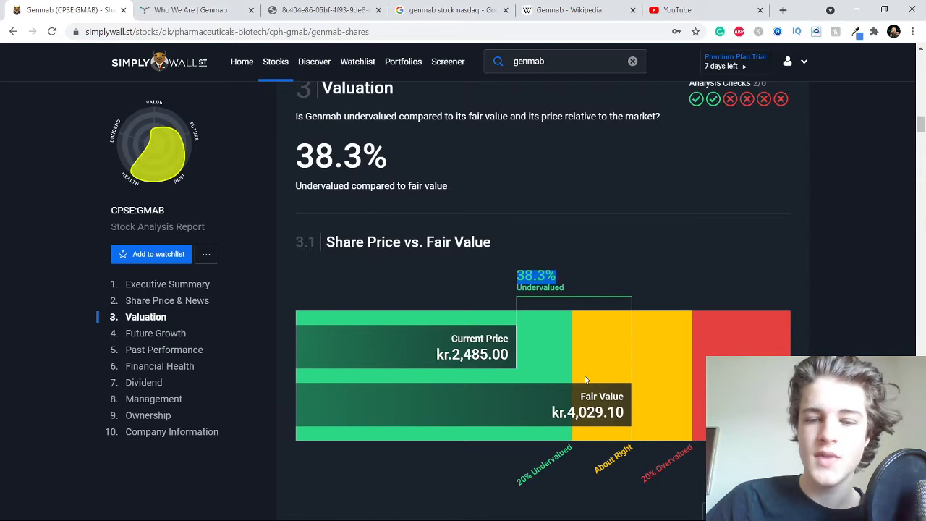
Compare the kr.2,485.00 current price with Google's 40.95 USD NASDAQ quote
drag(453, 355, 509, 354)
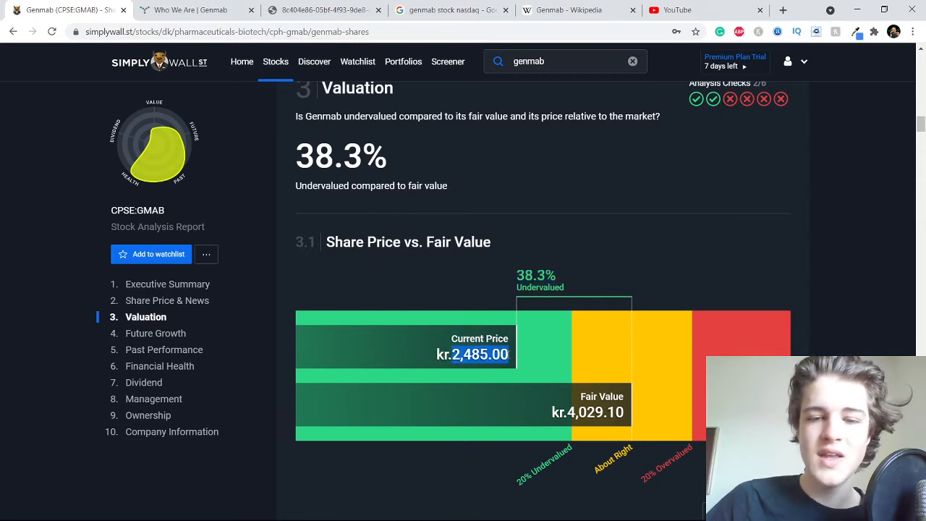
key(ctrl+4)
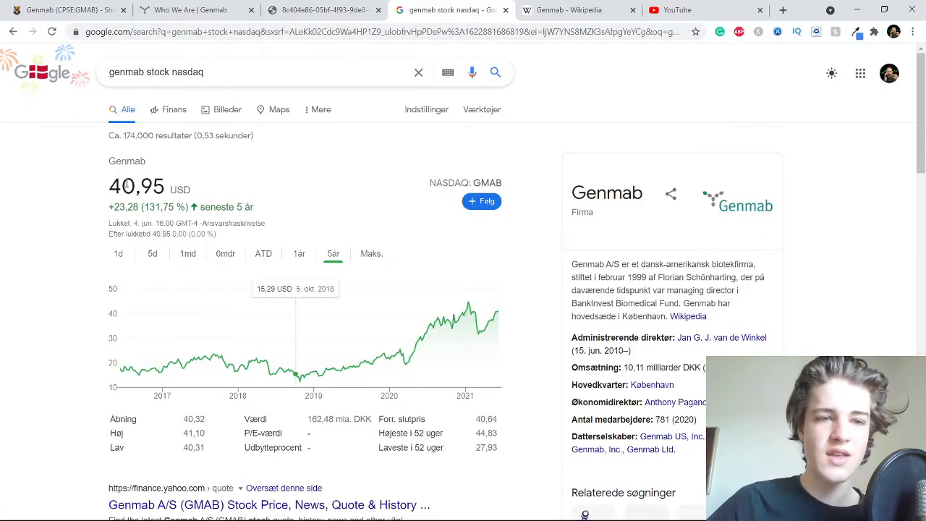
drag(110, 185, 176, 190)
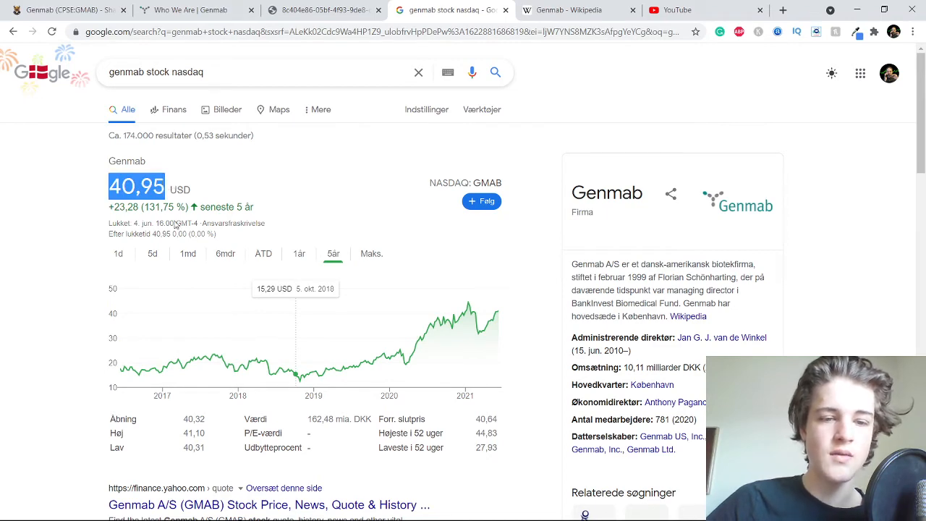
Review the 42.7% historical earnings growth and the finding that GMAB is debt free
click(63, 13)
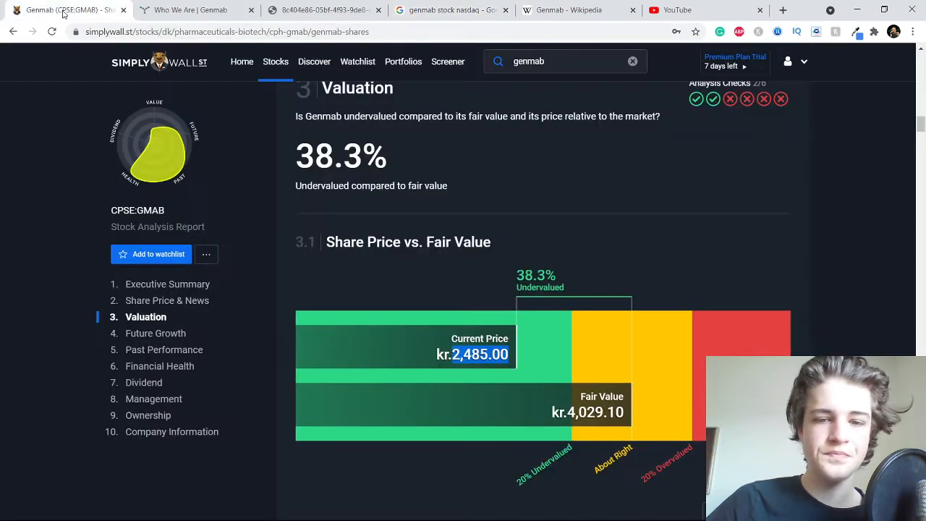
scroll(499, 340, down, 1)
click(579, 239)
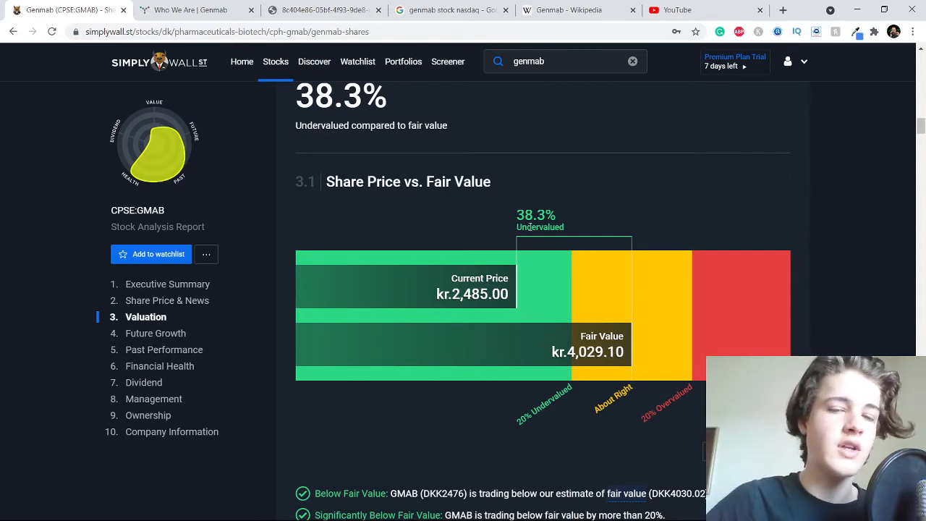
scroll(477, 217, down, 3)
scroll(496, 232, down, 5)
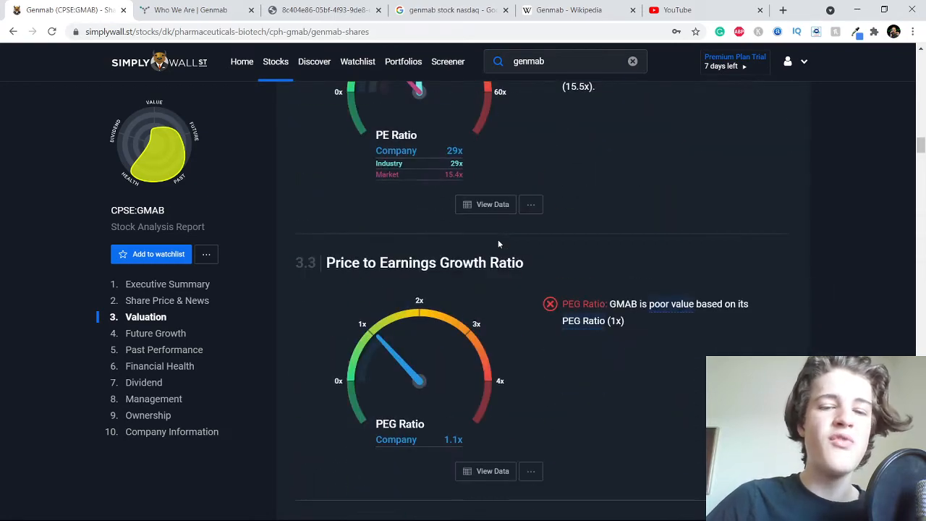
scroll(498, 243, down, 3)
scroll(498, 239, down, 3)
scroll(497, 239, down, 4)
scroll(496, 238, up, 2)
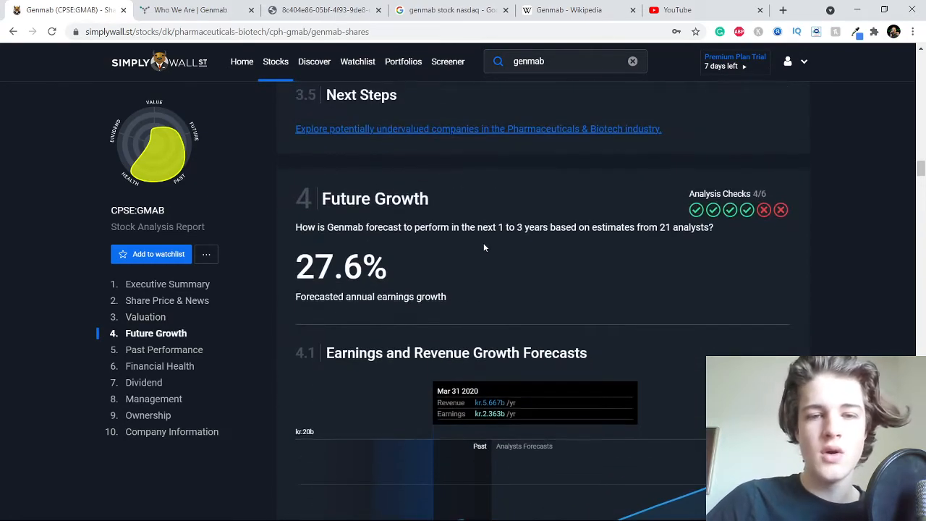
scroll(483, 242, down, 1)
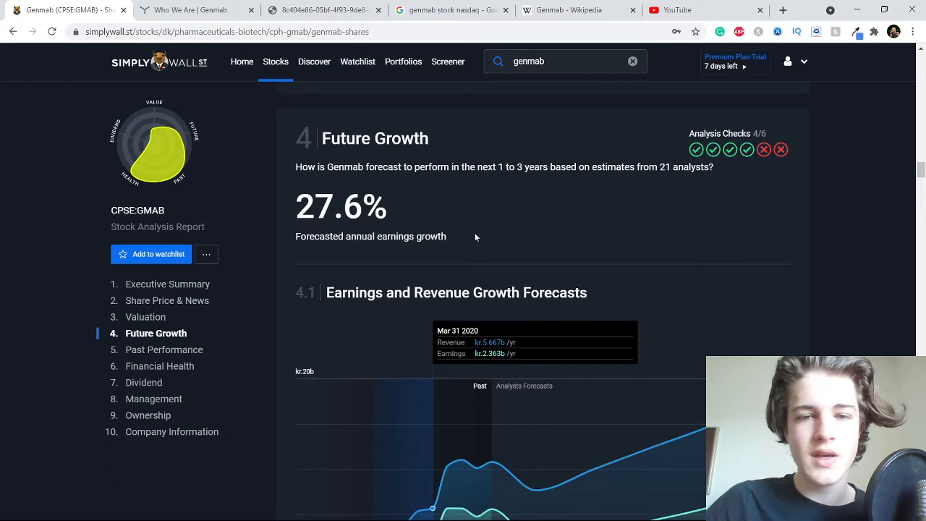
scroll(451, 229, down, 1)
scroll(479, 259, down, 2)
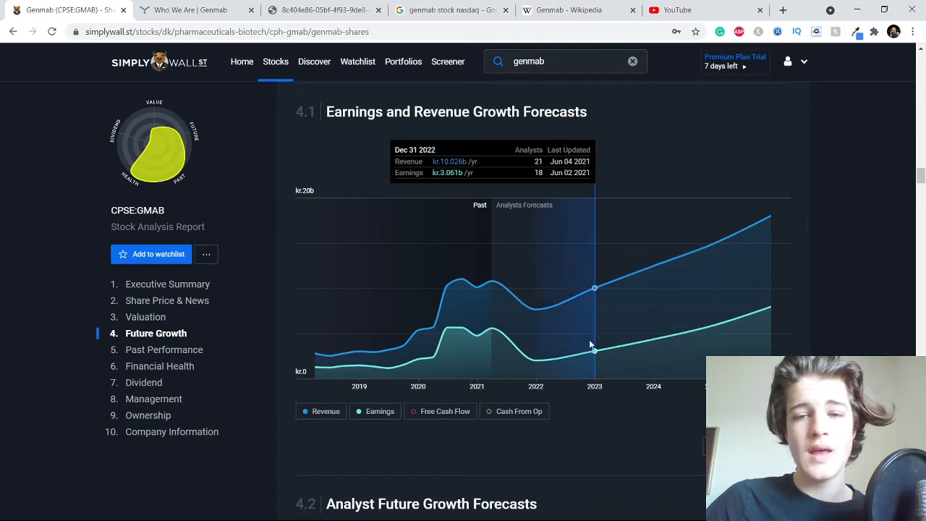
scroll(612, 329, down, 1)
scroll(610, 329, down, 2)
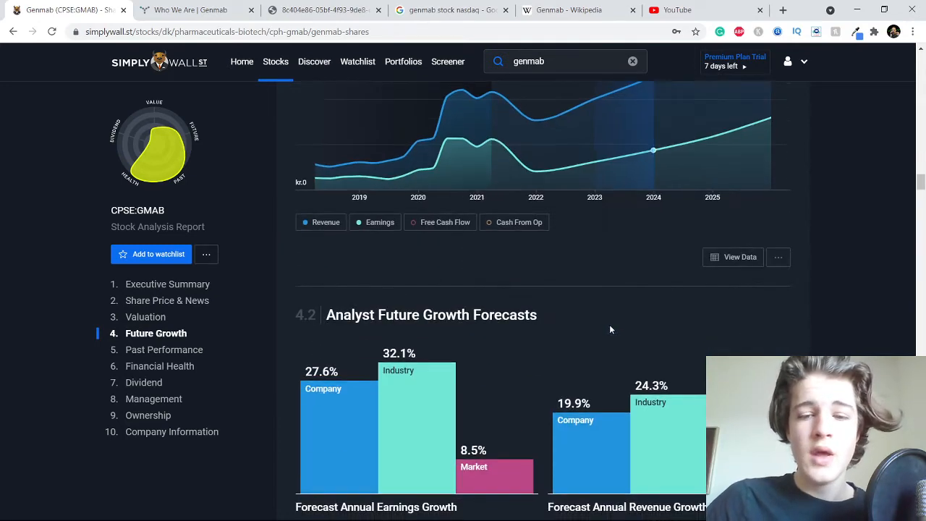
scroll(609, 330, down, 3)
scroll(606, 331, down, 3)
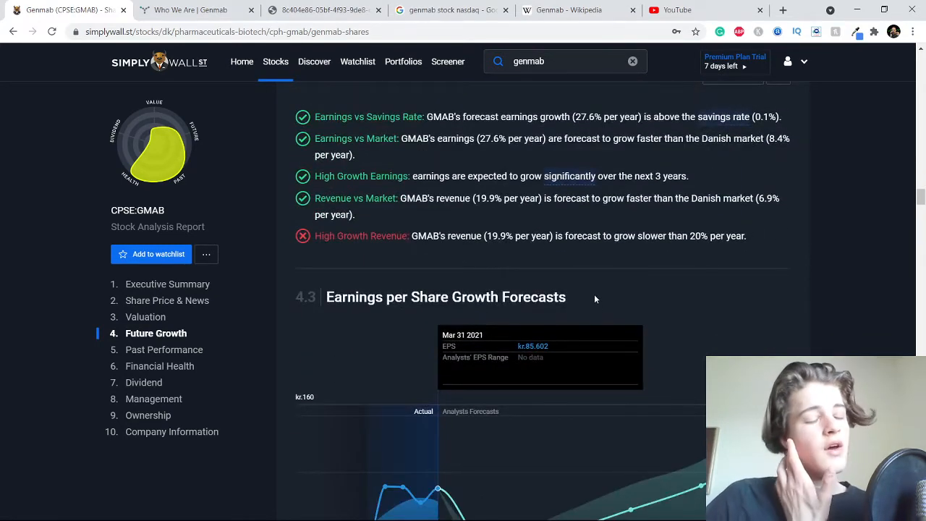
scroll(593, 295, down, 3)
scroll(593, 300, down, 3)
scroll(593, 300, down, 3)
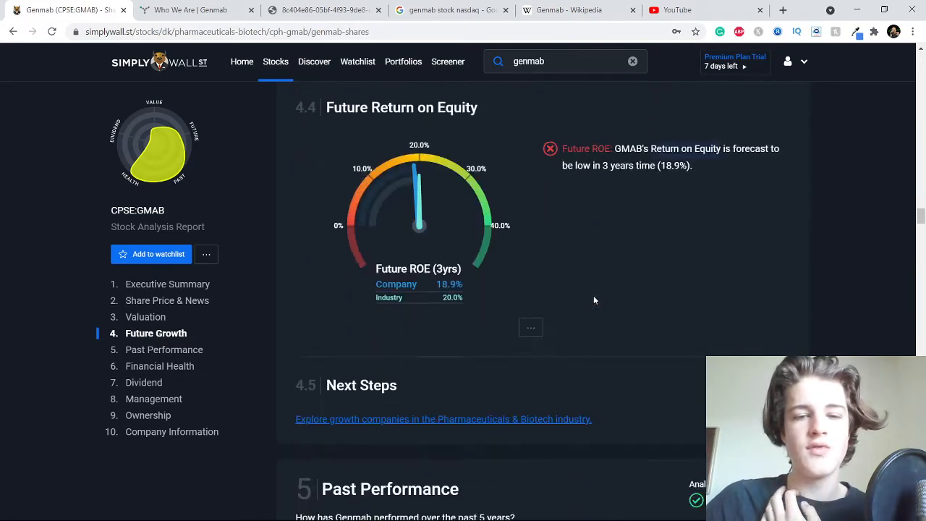
scroll(593, 303, down, 4)
scroll(593, 303, down, 1)
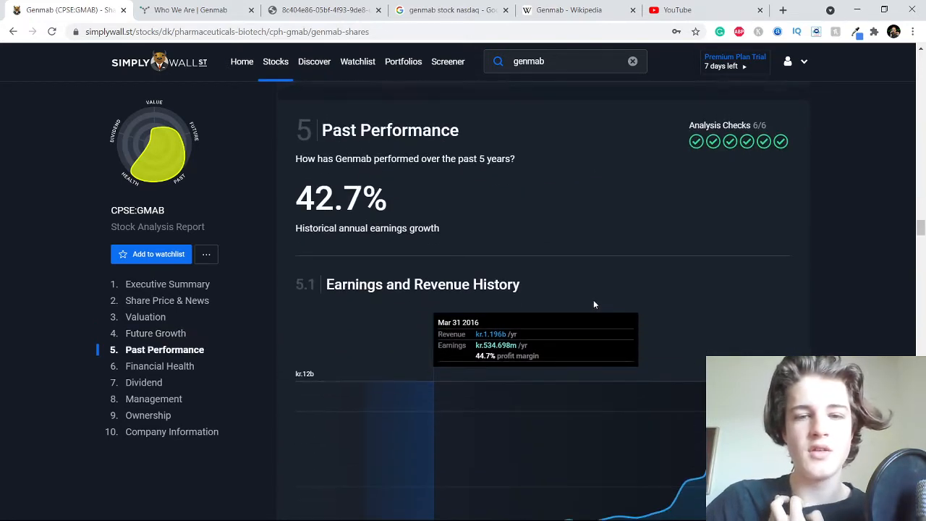
scroll(427, 159, down, 3)
scroll(427, 160, up, 1)
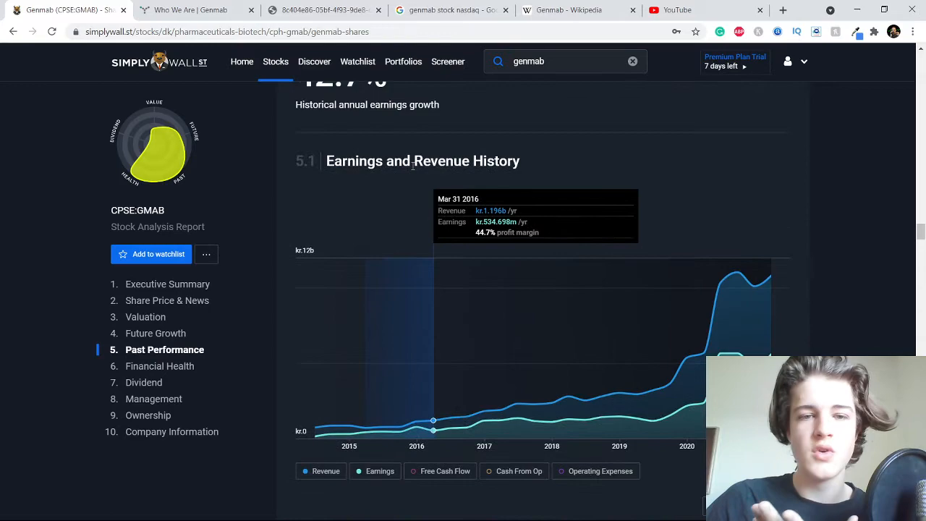
scroll(319, 166, up, 1)
double_click(340, 135)
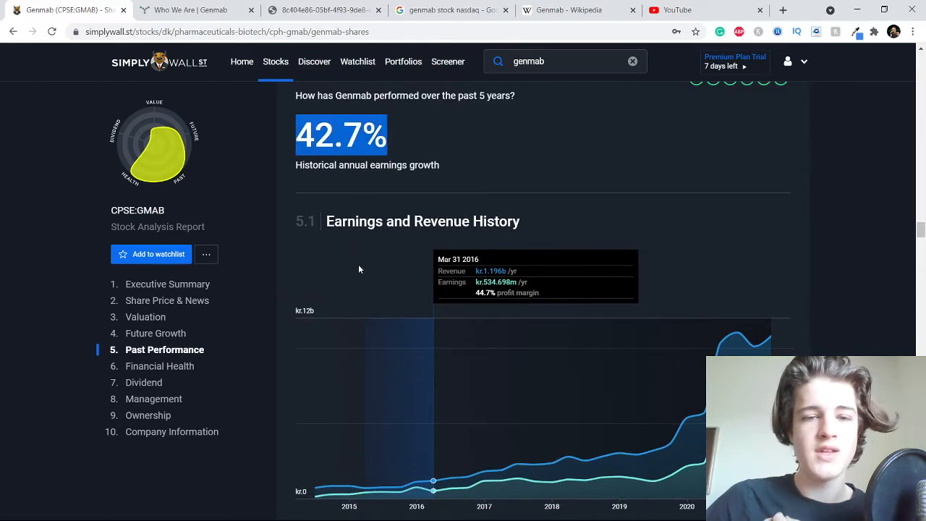
scroll(357, 268, down, 3)
scroll(356, 274, down, 3)
scroll(355, 271, down, 3)
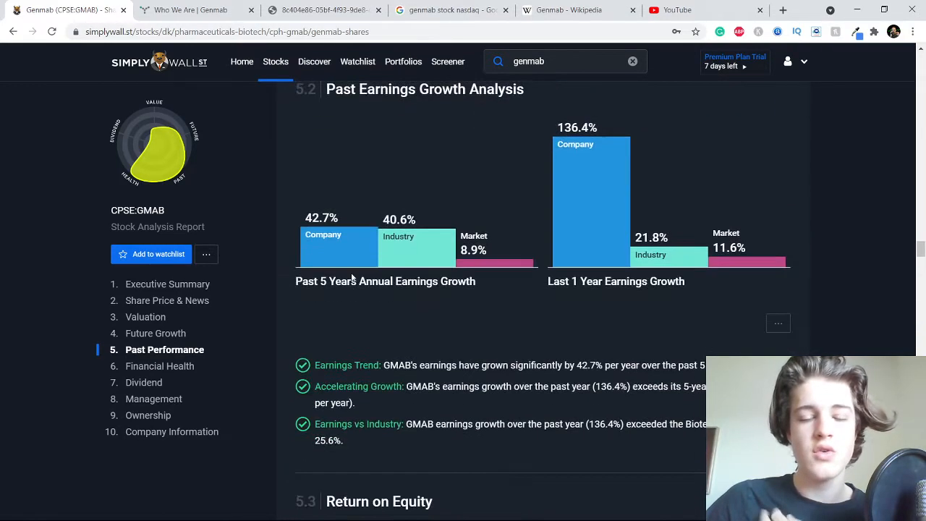
scroll(354, 271, down, 3)
scroll(351, 264, down, 5)
scroll(348, 271, down, 4)
scroll(346, 268, down, 2)
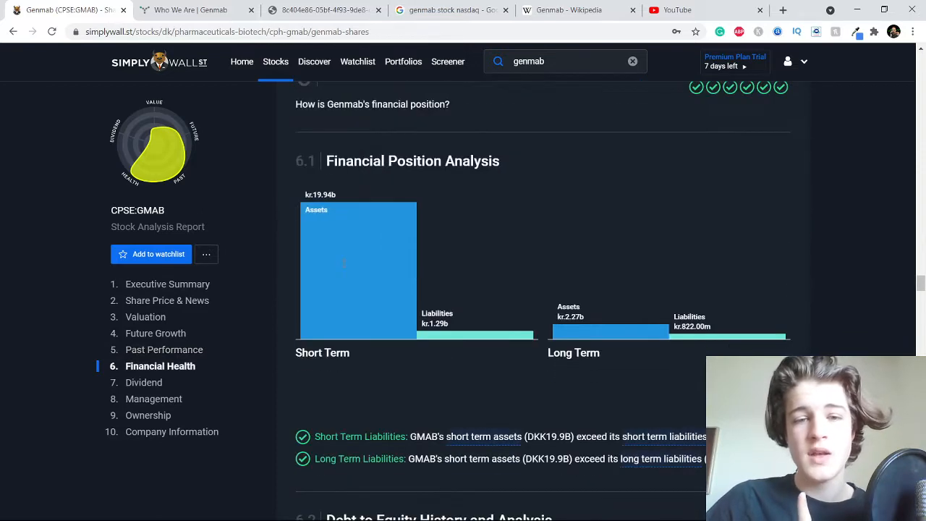
scroll(343, 267, up, 2)
scroll(343, 267, down, 2)
scroll(343, 262, up, 1)
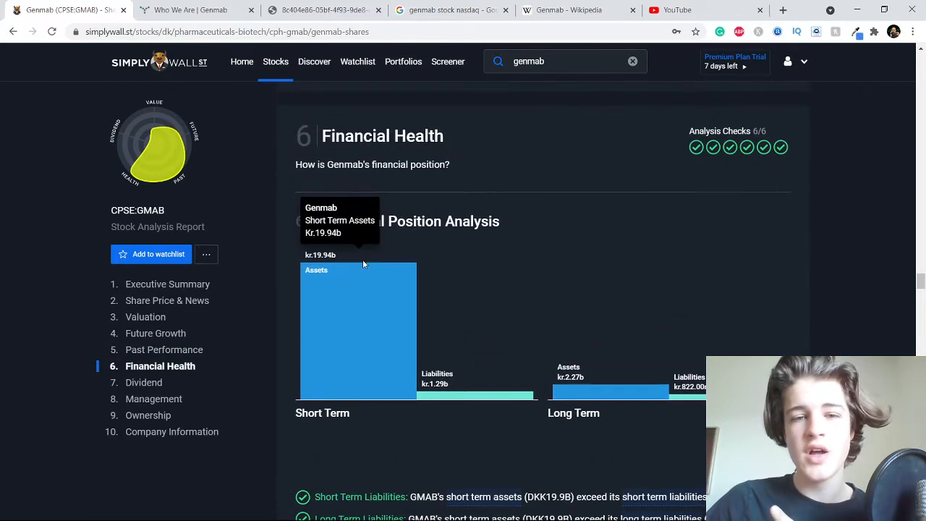
scroll(709, 231, down, 4)
scroll(659, 242, down, 2)
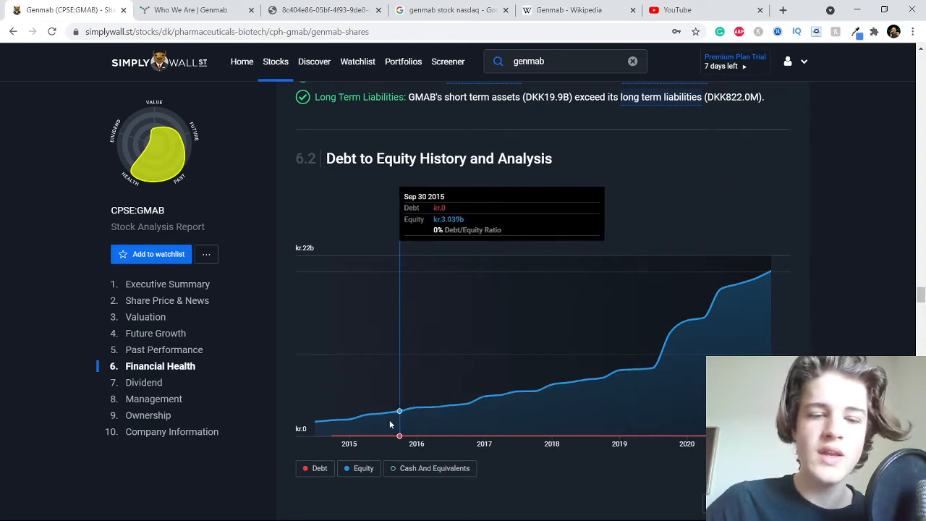
scroll(343, 424, down, 3)
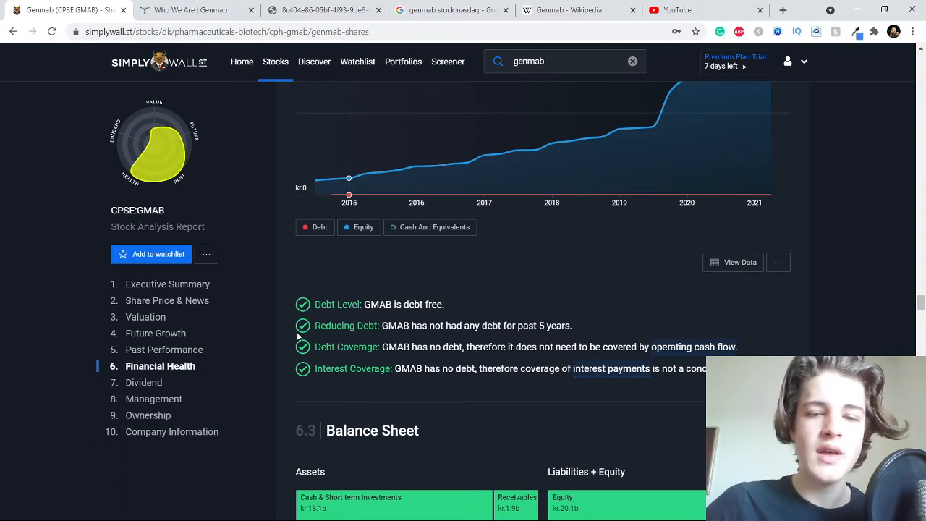
drag(365, 304, 440, 303)
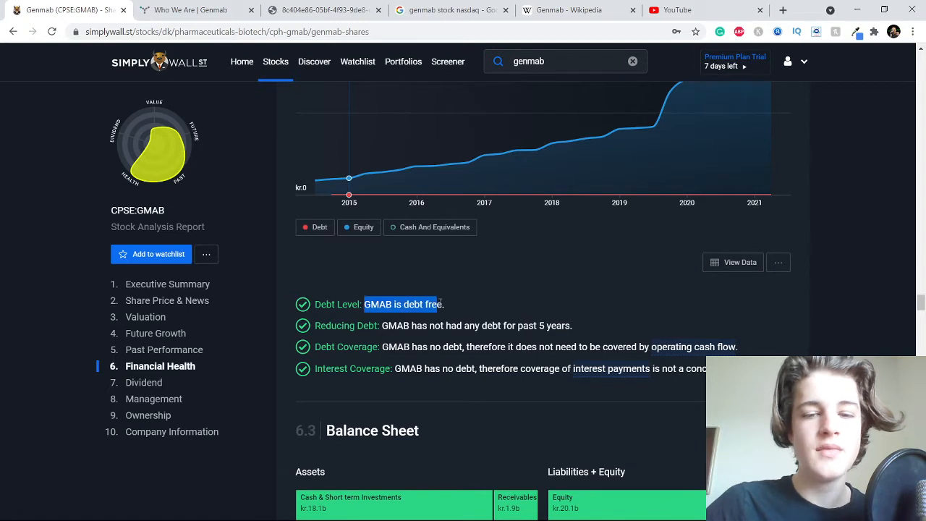
mouse_move(416, 166)
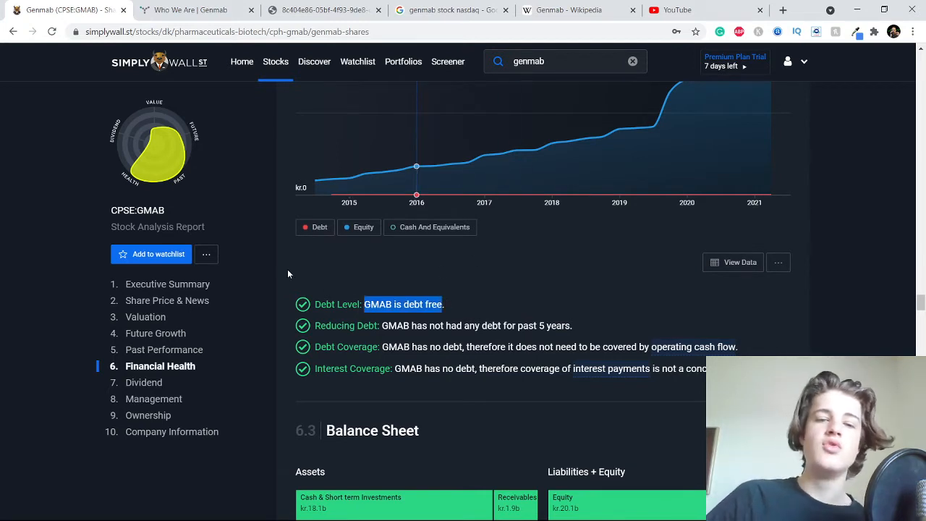
click(314, 274)
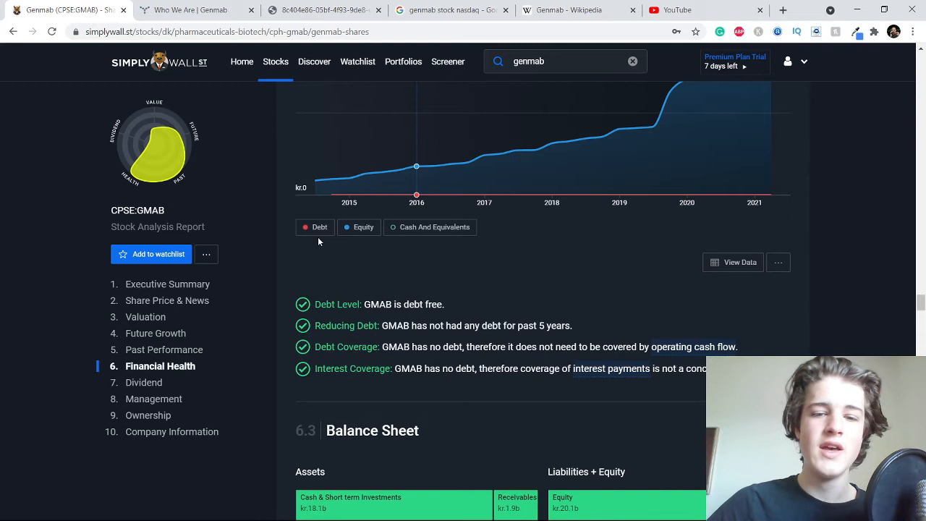
scroll(478, 246, up, 2)
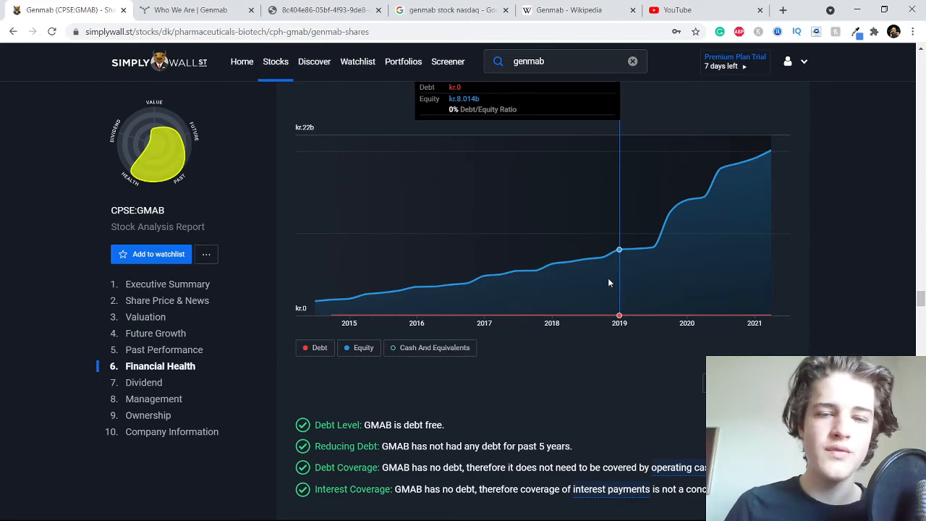
scroll(619, 285, up, 4)
scroll(624, 291, up, 3)
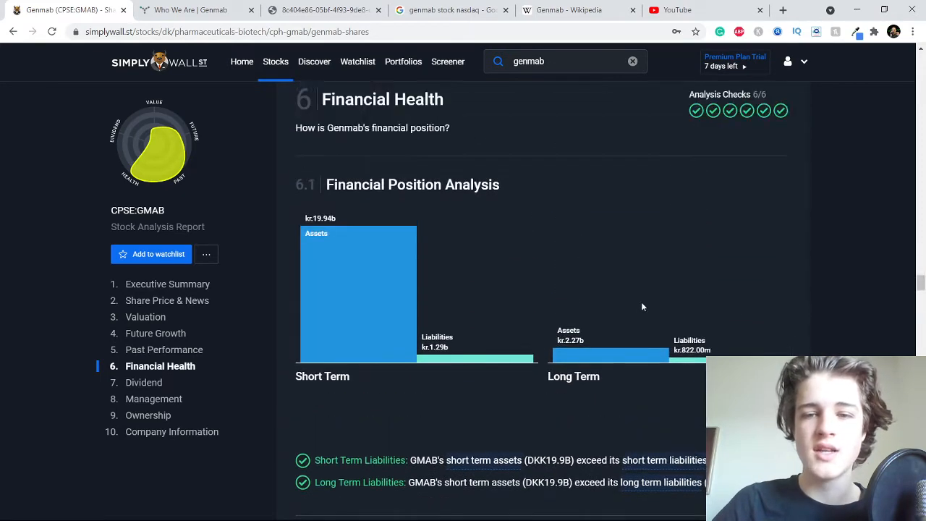
scroll(641, 304, up, 1)
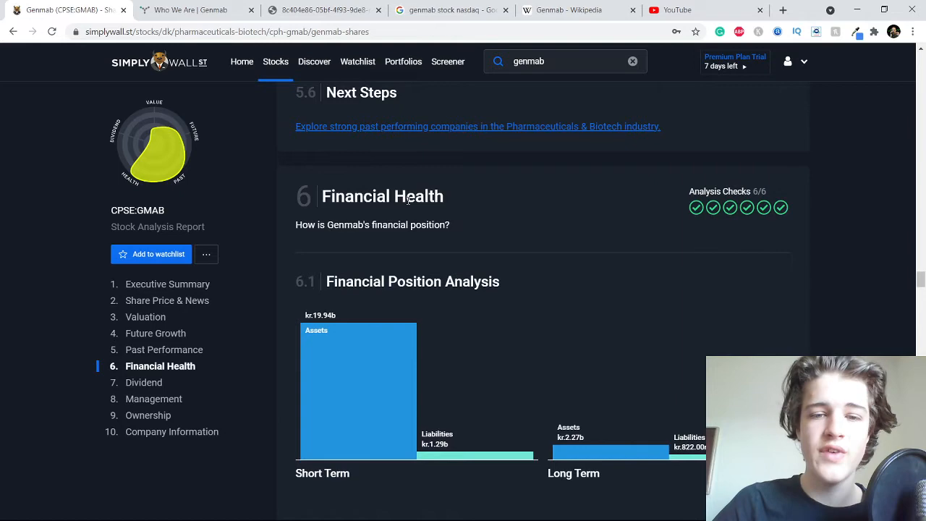
scroll(460, 248, down, 2)
scroll(470, 258, down, 3)
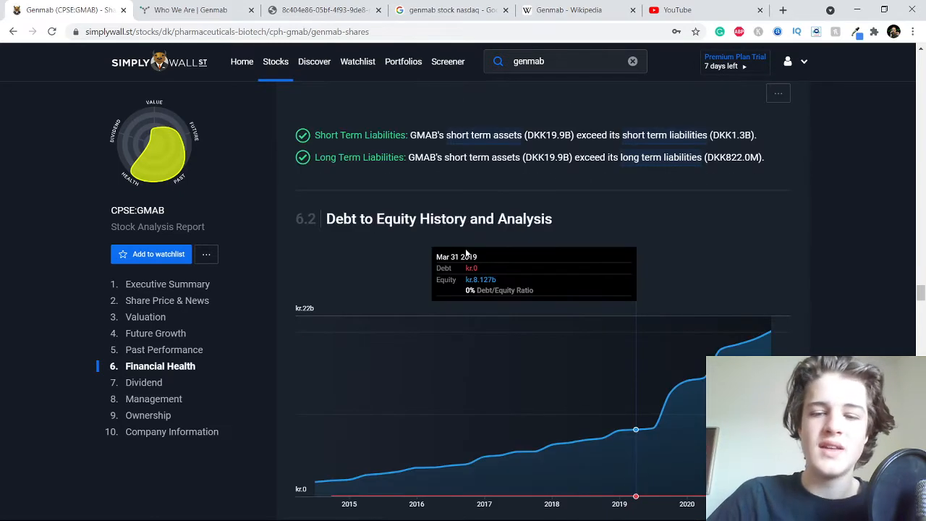
scroll(506, 308, down, 2)
scroll(492, 301, down, 2)
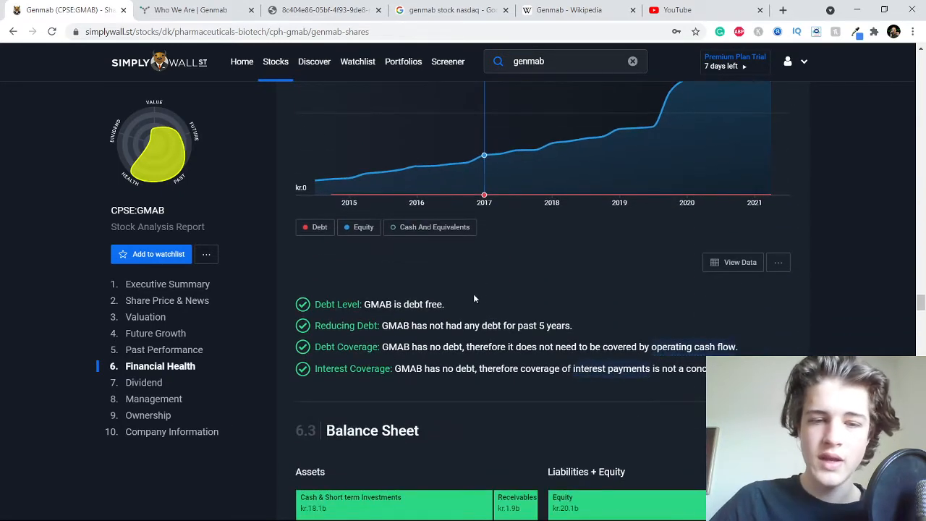
scroll(473, 294, down, 1)
scroll(407, 325, down, 2)
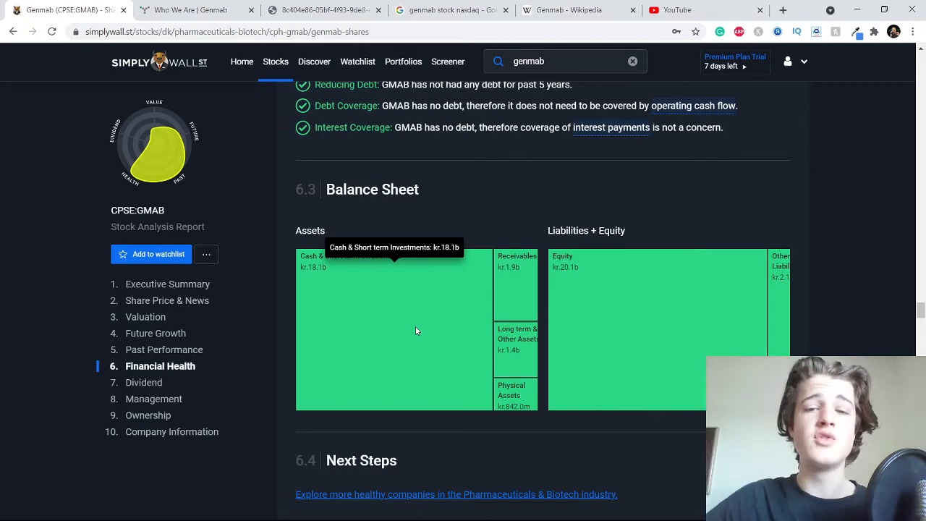
scroll(415, 331, up, 5)
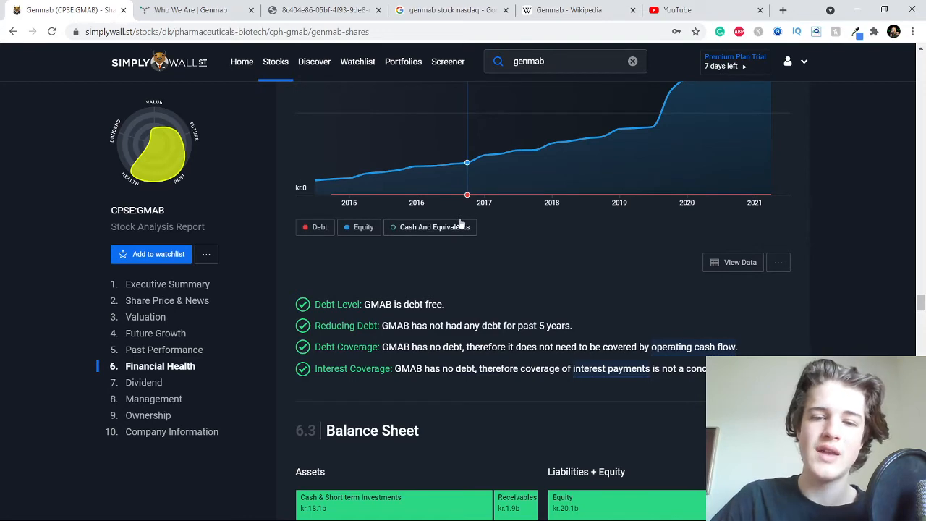
scroll(480, 217, down, 2)
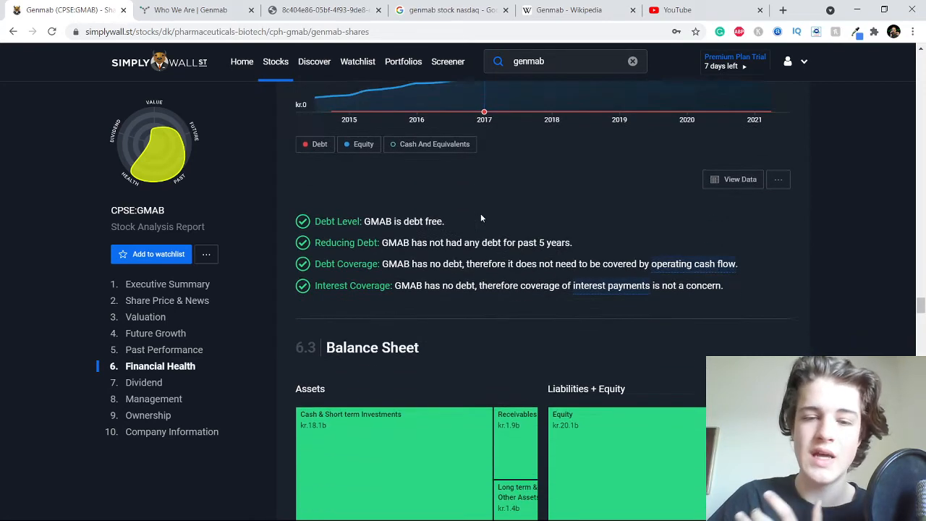
scroll(480, 217, down, 2)
scroll(483, 215, down, 2)
scroll(485, 217, down, 2)
scroll(485, 219, down, 2)
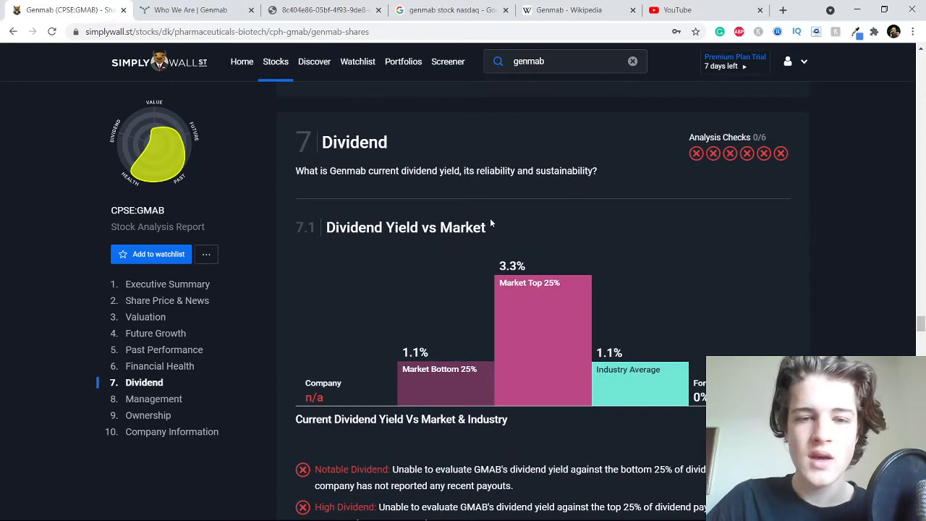
scroll(489, 218, down, 1)
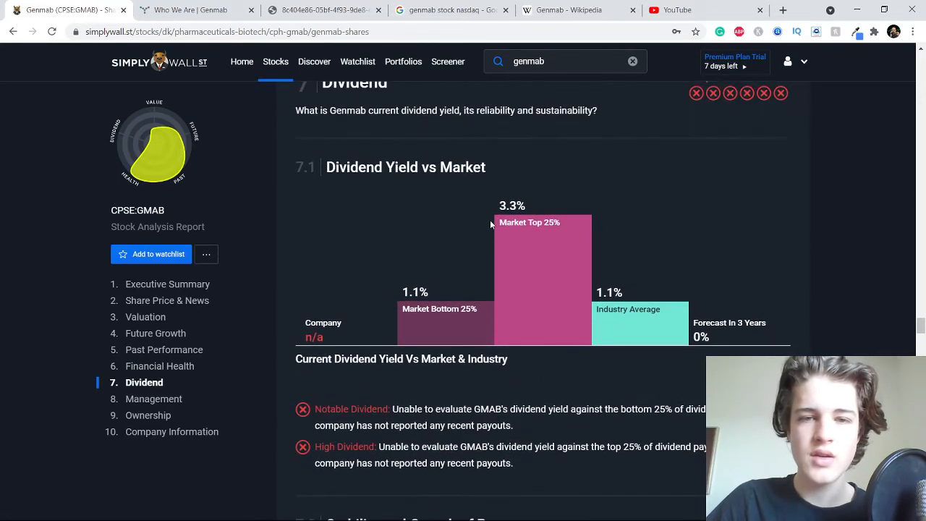
scroll(490, 220, down, 2)
scroll(489, 219, down, 2)
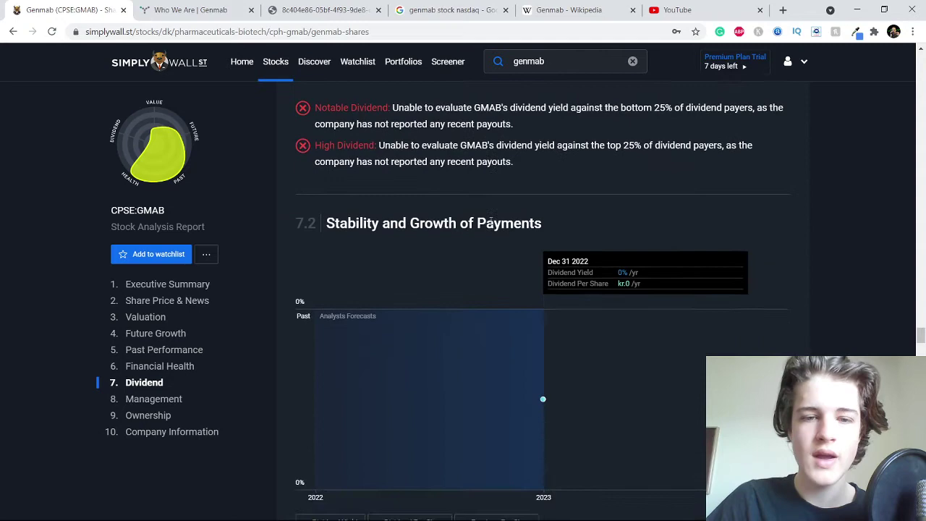
scroll(490, 220, down, 2)
scroll(489, 220, down, 3)
scroll(490, 220, down, 2)
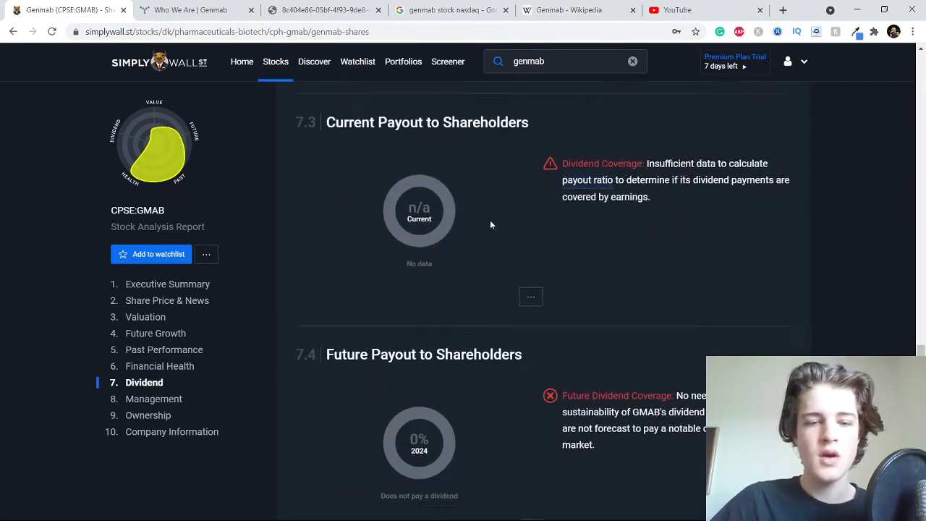
scroll(489, 224, down, 3)
scroll(486, 212, down, 1)
scroll(486, 211, down, 2)
scroll(485, 211, down, 2)
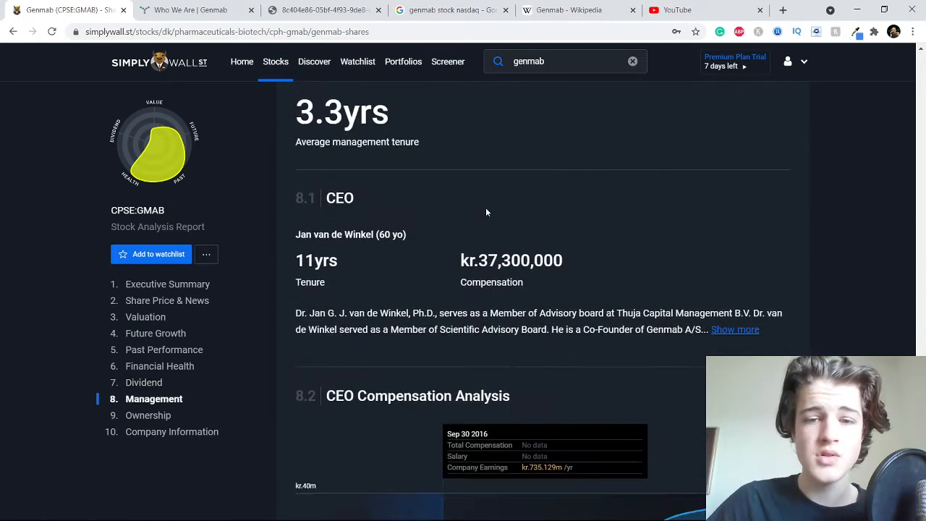
scroll(486, 212, up, 1)
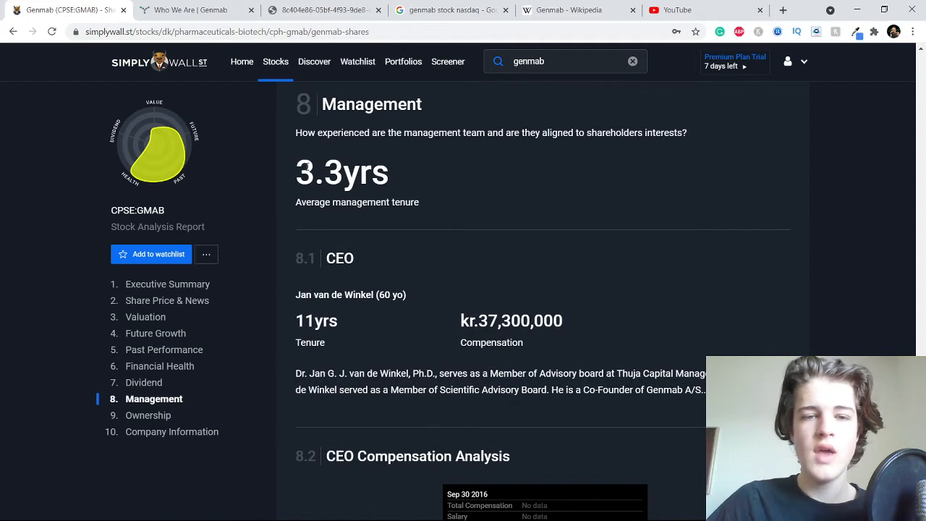
Review the Management section's 3.3yrs average tenure and the CEO's name
mouse_move(296, 135)
mouse_down()
mouse_move(345, 134)
mouse_move(374, 107)
mouse_up()
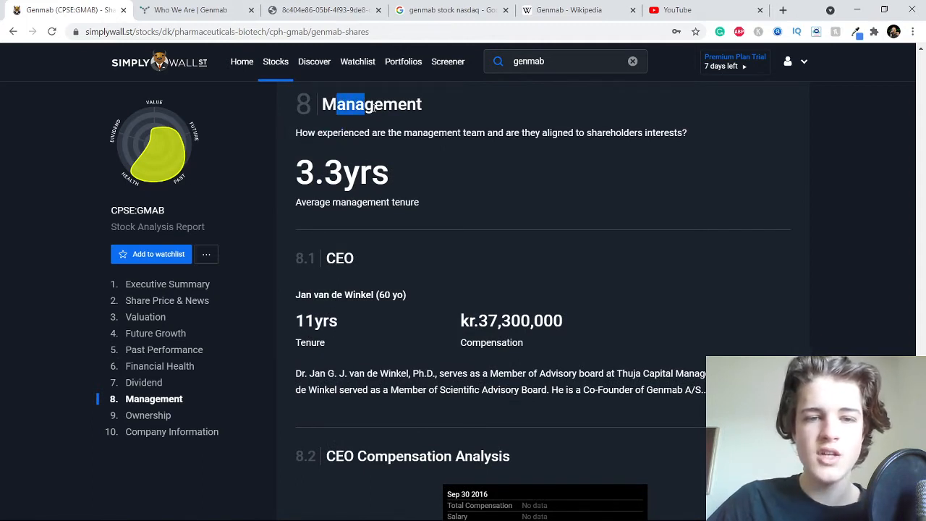
drag(296, 177, 360, 177)
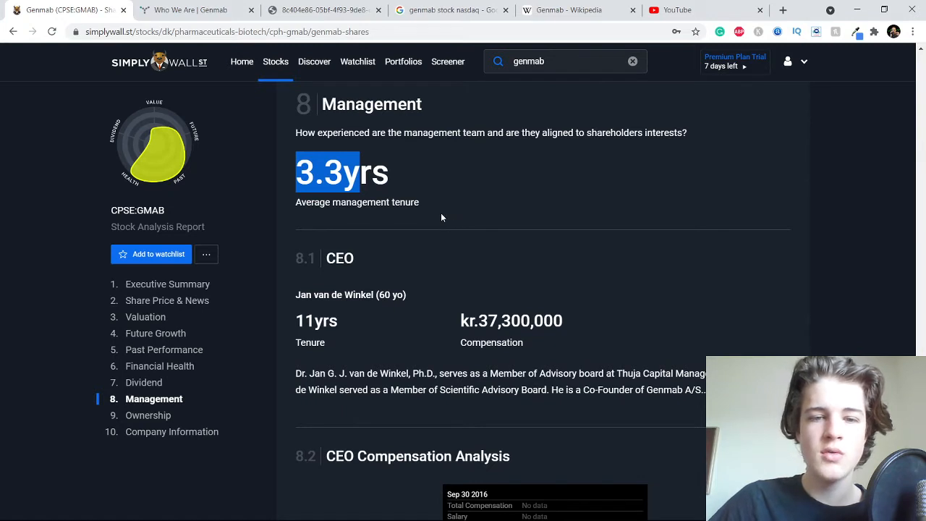
scroll(435, 214, down, 2)
scroll(434, 215, down, 1)
scroll(434, 216, up, 1)
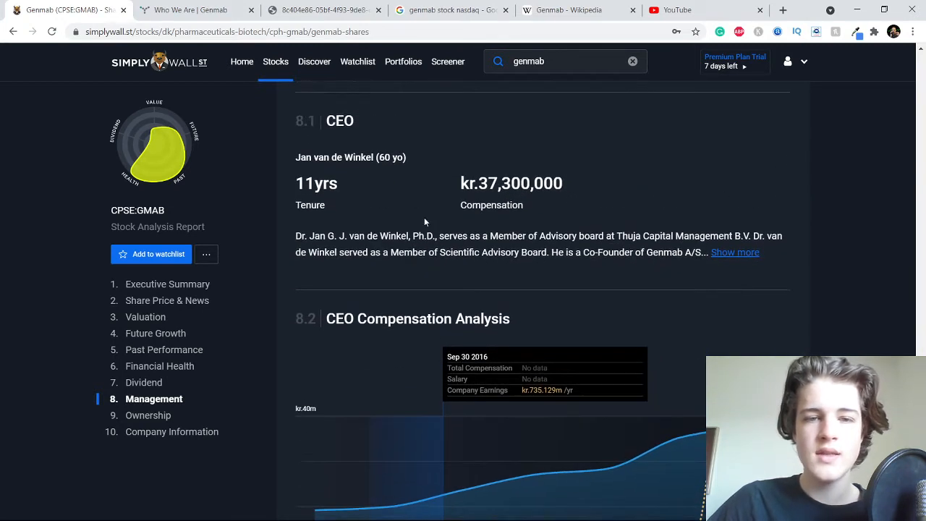
scroll(425, 220, up, 1)
drag(295, 234, 373, 234)
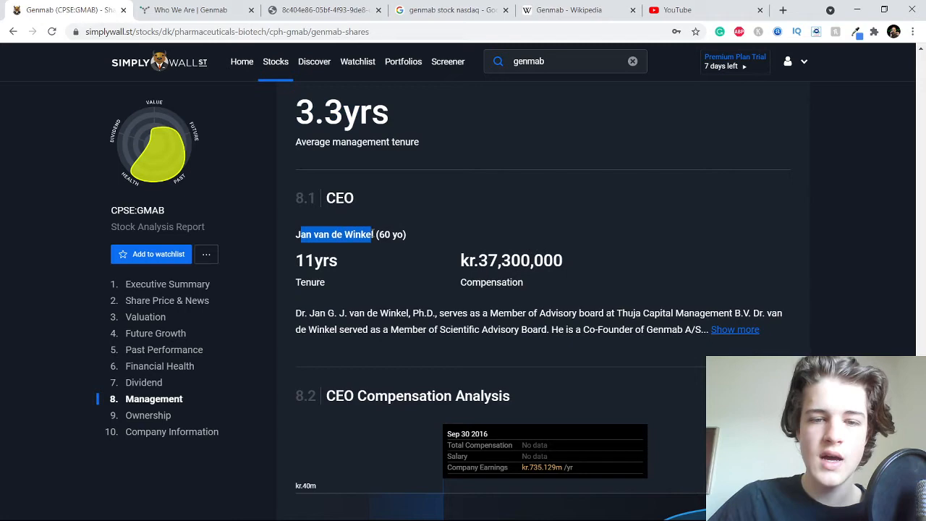
click(419, 211)
scroll(417, 214, down, 3)
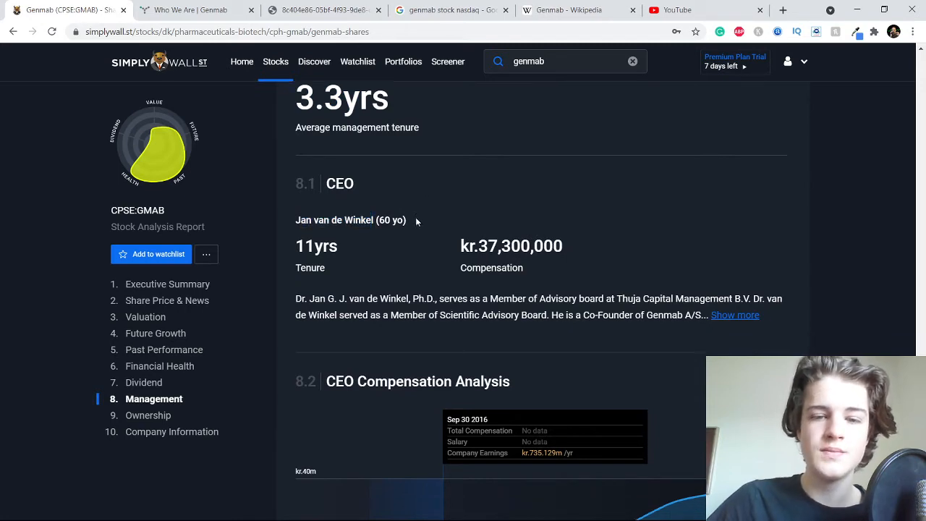
scroll(414, 219, down, 5)
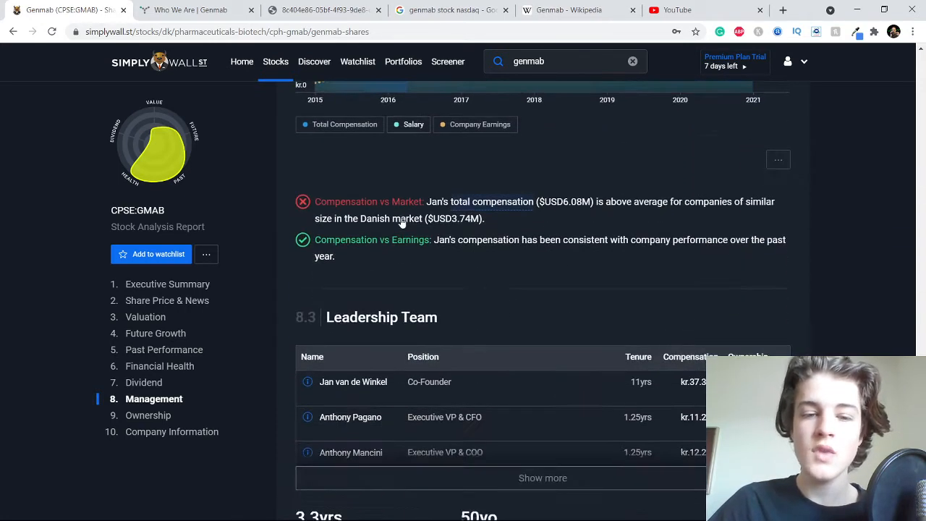
Review the CEO's above-average total compensation and the experienced management verdict
drag(427, 185, 597, 180)
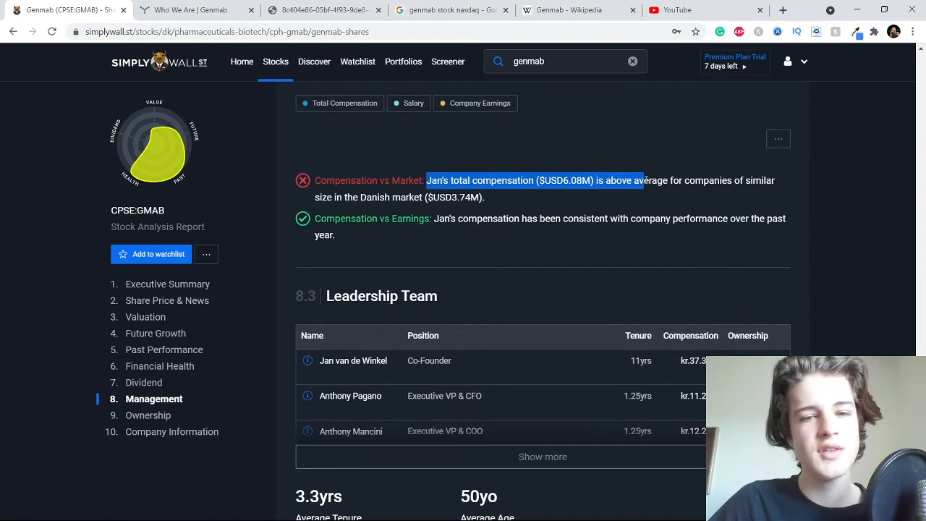
drag(598, 180, 669, 181)
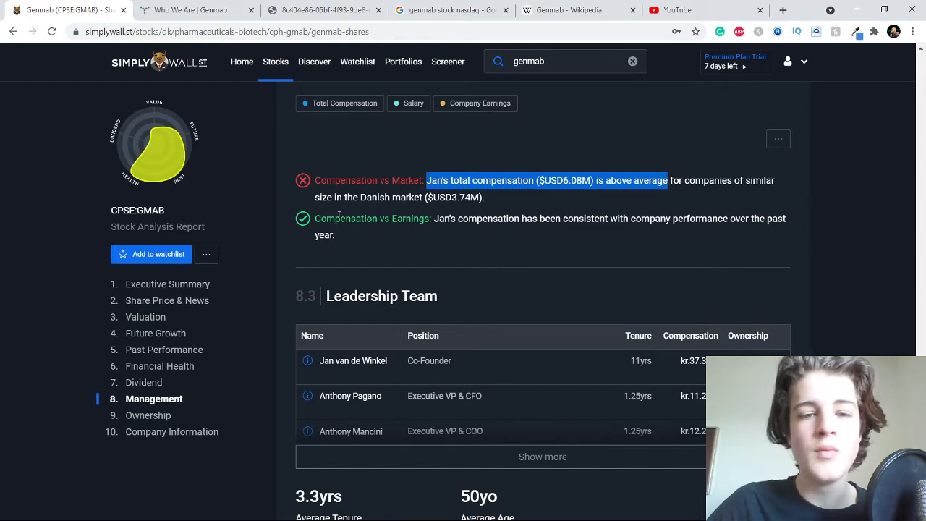
mouse_move(419, 220)
mouse_down()
mouse_move(723, 218)
mouse_move(843, 248)
mouse_up()
click(842, 248)
scroll(806, 273, down, 3)
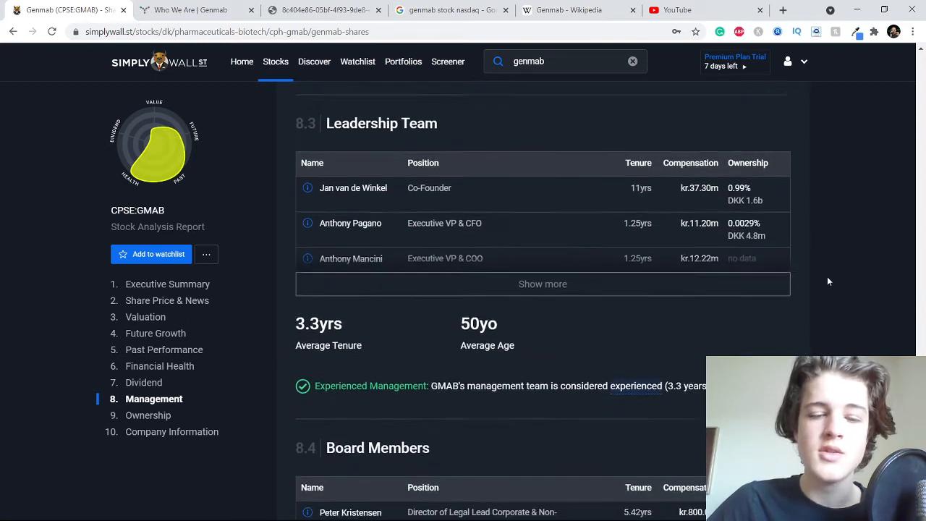
drag(413, 377, 724, 378)
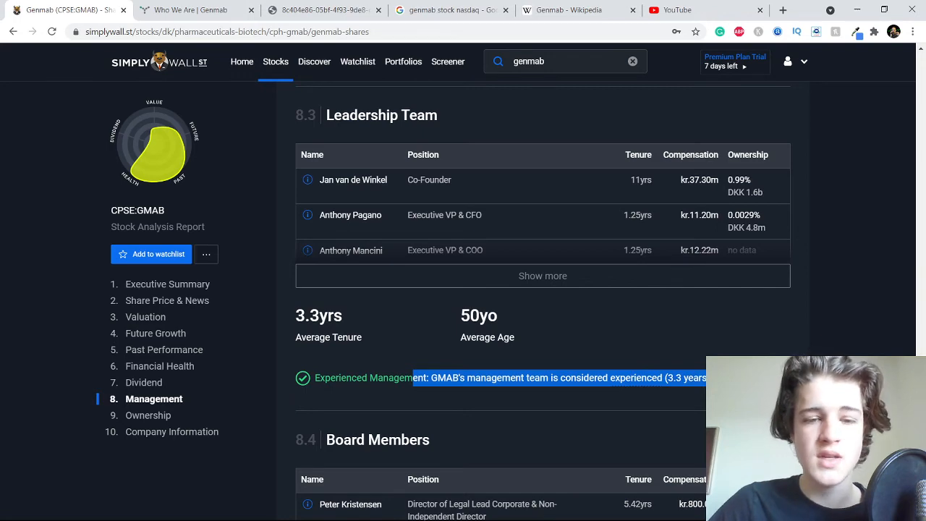
click(811, 337)
scroll(789, 354, down, 4)
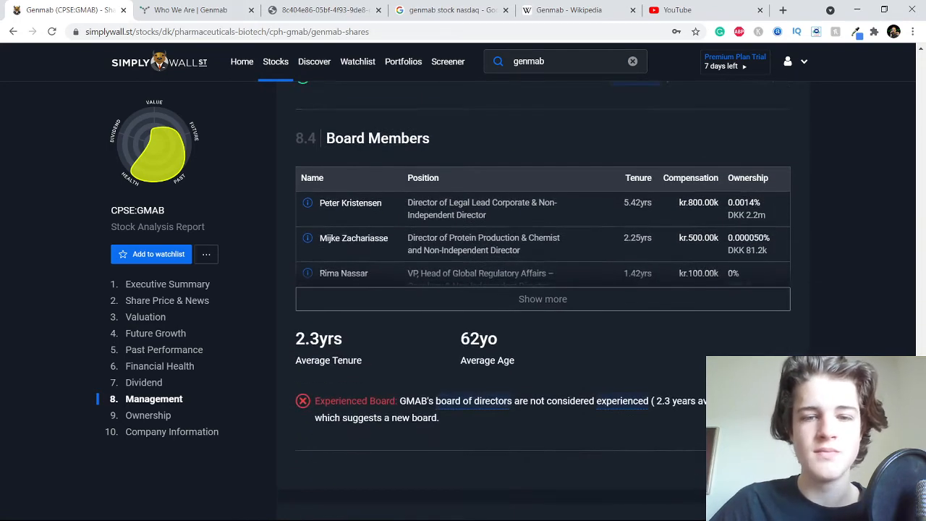
scroll(771, 353, down, 1)
scroll(771, 353, down, 3)
scroll(756, 354, down, 2)
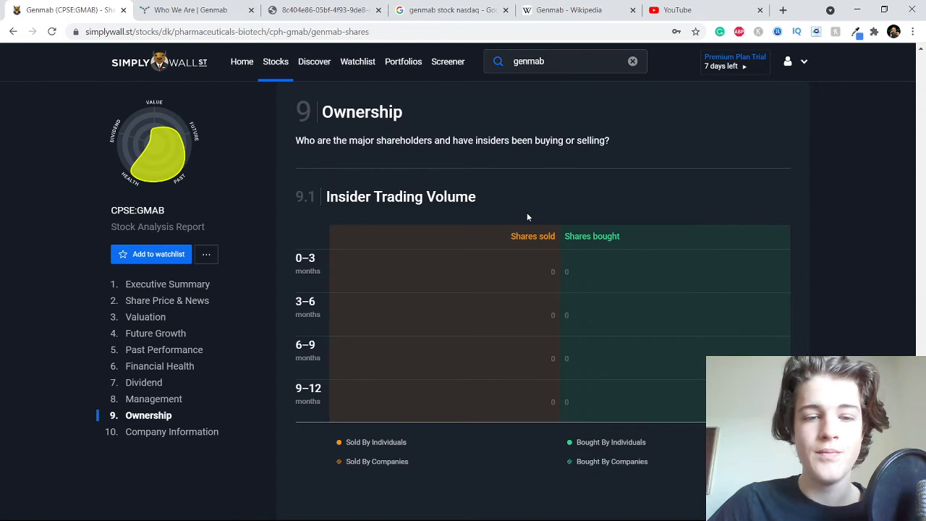
scroll(466, 333, down, 4)
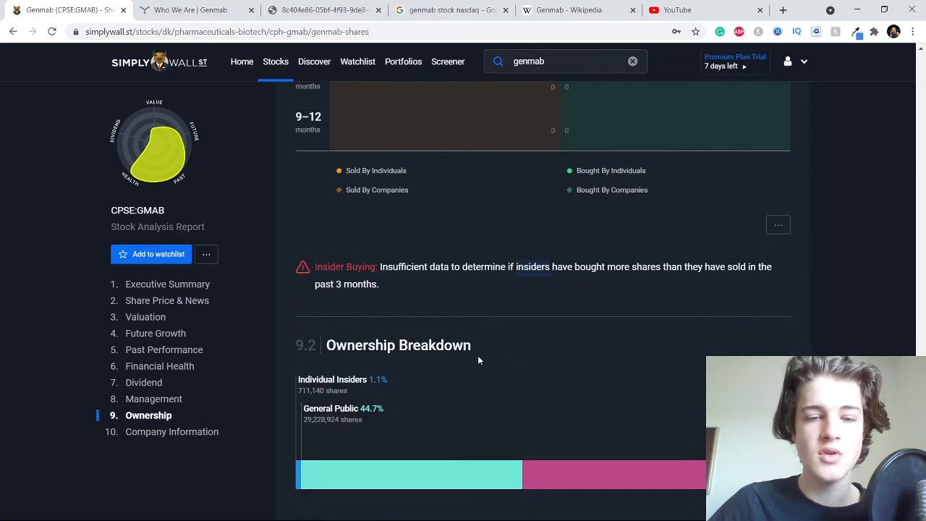
scroll(477, 360, down, 4)
scroll(480, 359, up, 3)
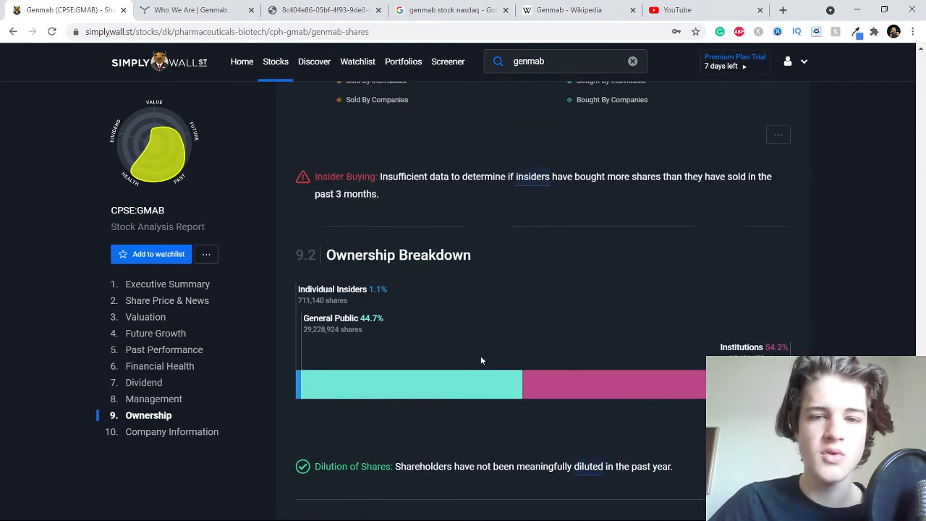
scroll(480, 355, up, 2)
scroll(482, 353, up, 2)
scroll(481, 353, up, 2)
scroll(482, 353, down, 2)
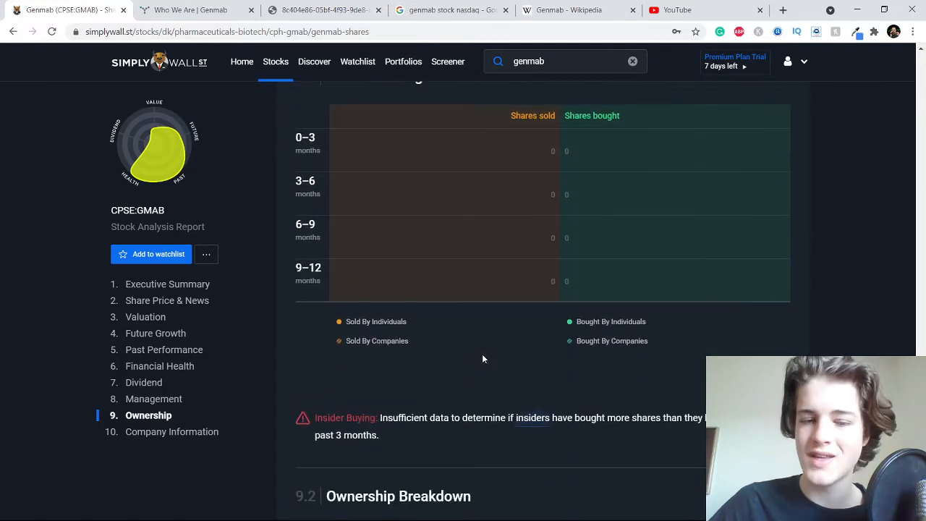
scroll(318, 253, down, 2)
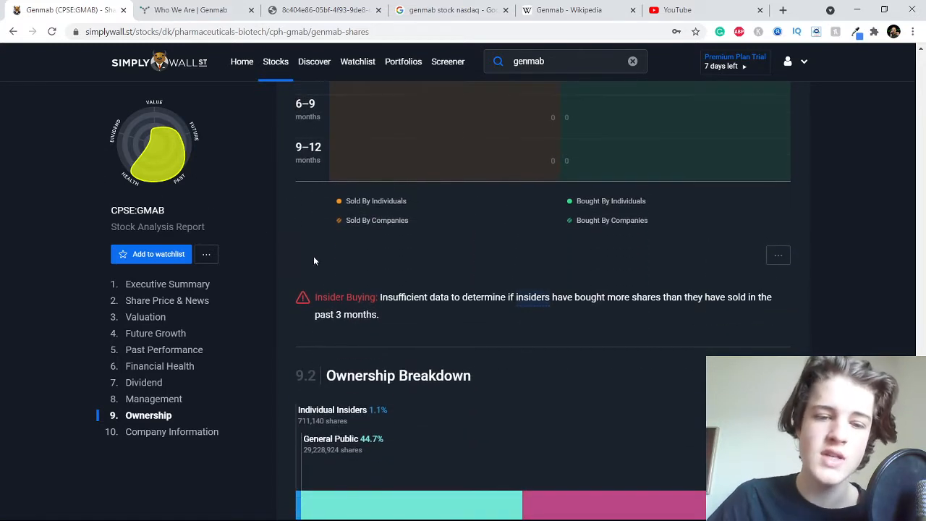
scroll(314, 260, down, 2)
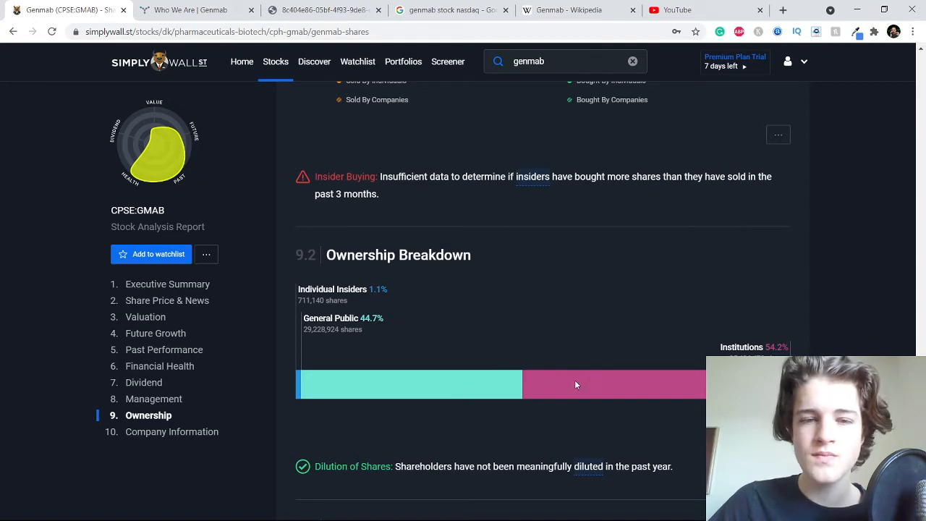
scroll(570, 343, down, 3)
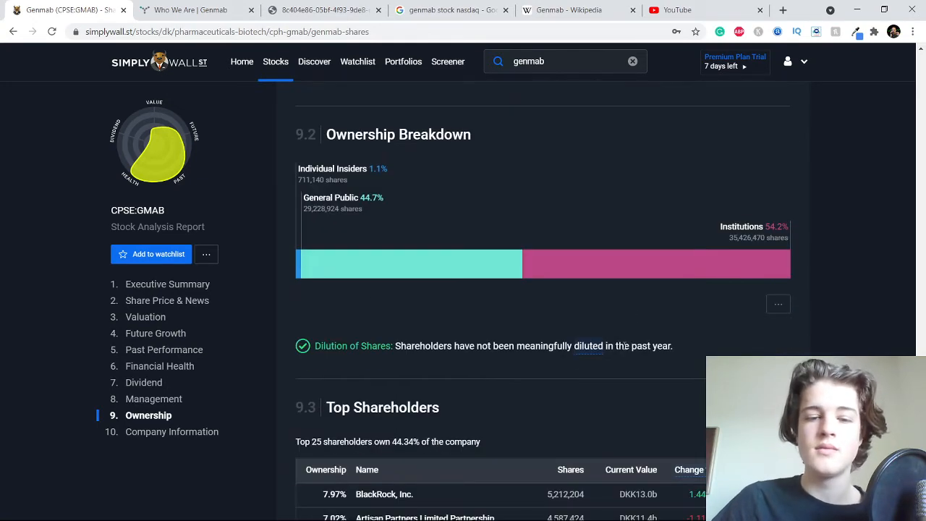
scroll(620, 350, down, 2)
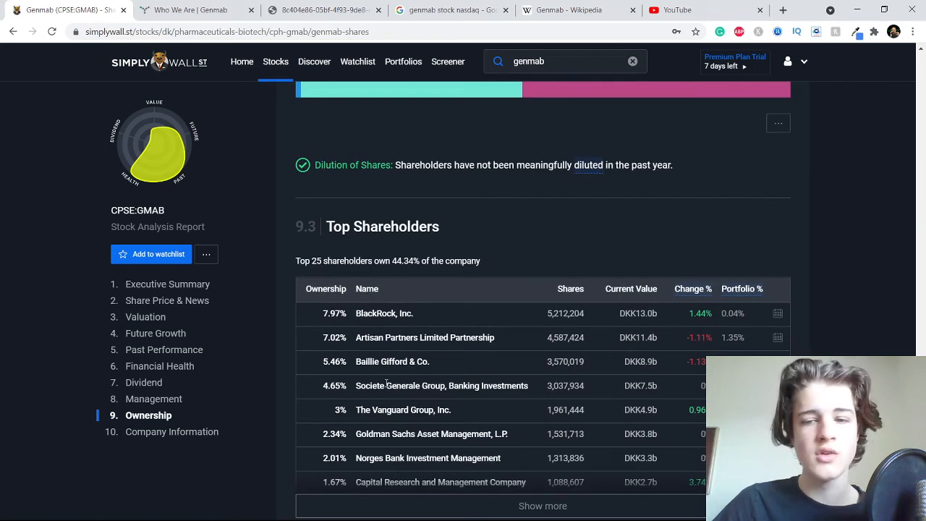
scroll(386, 383, down, 2)
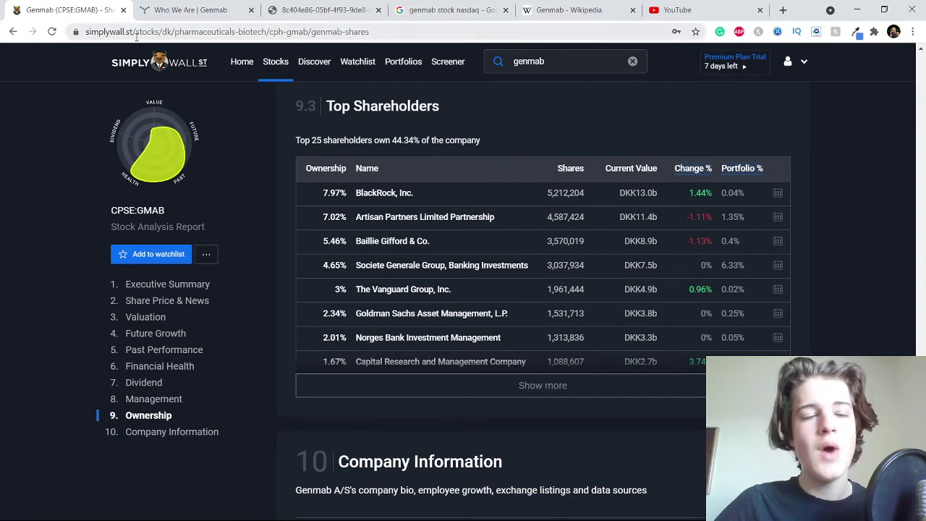
Switch to the Genmab Q1 2021 interim report PDF
click(323, 10)
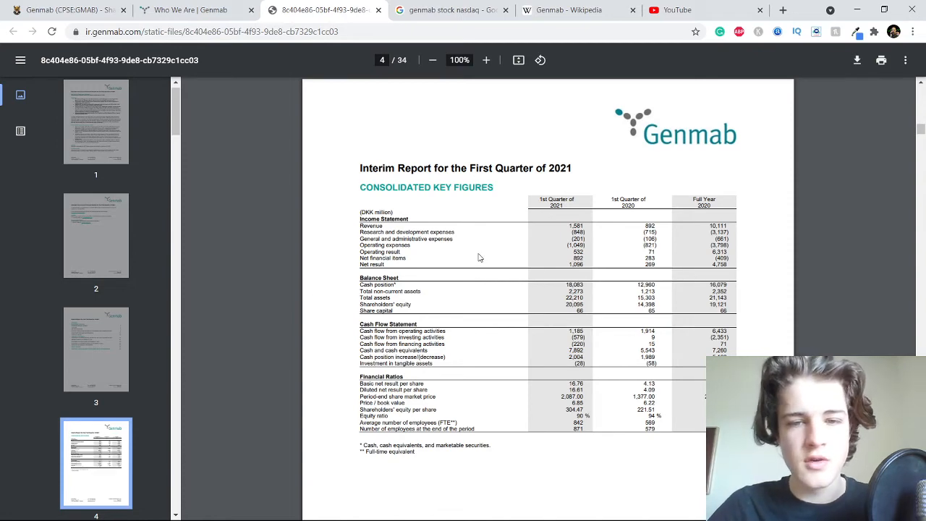
ctrl+scroll(472, 266, up, 3)
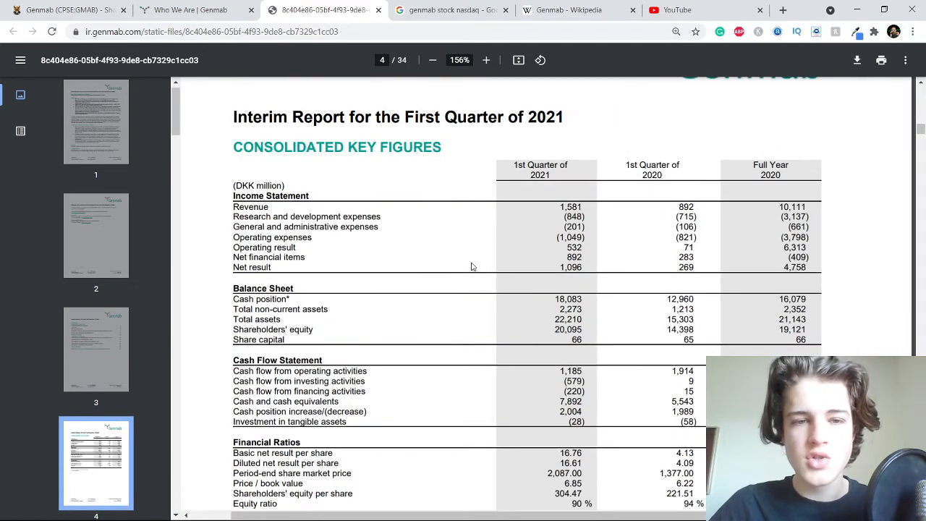
ctrl+scroll(471, 267, down, 1)
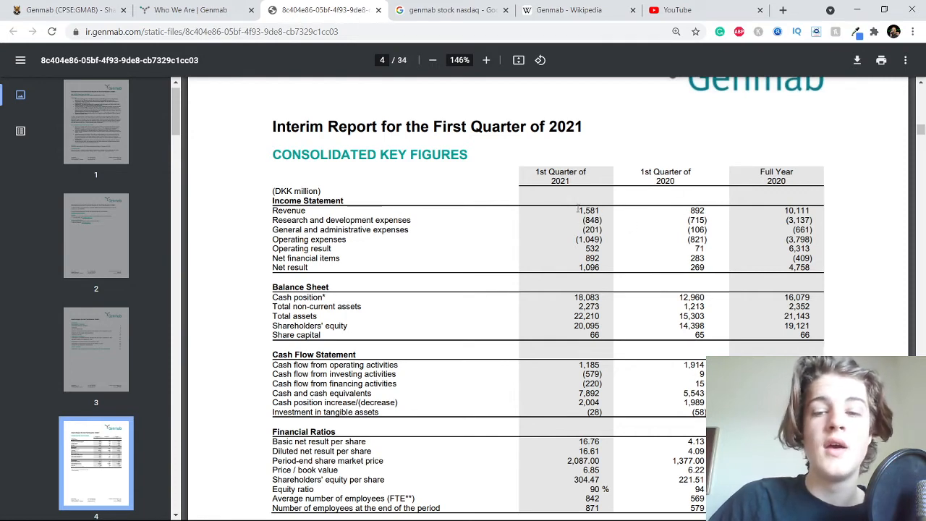
Compare Q1 2021 revenue of 1,581 with Q1 2020 revenue of 892 in the key figures table
drag(577, 210, 600, 210)
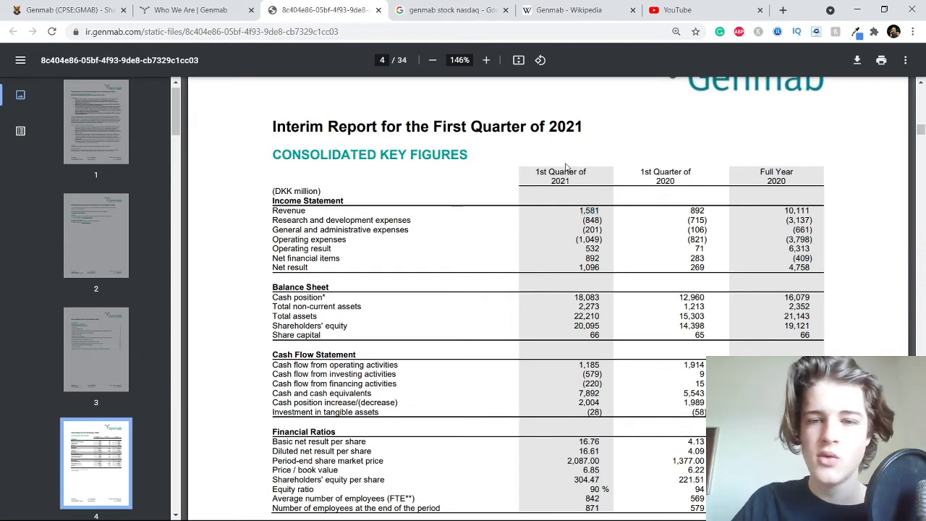
shift+click(703, 210)
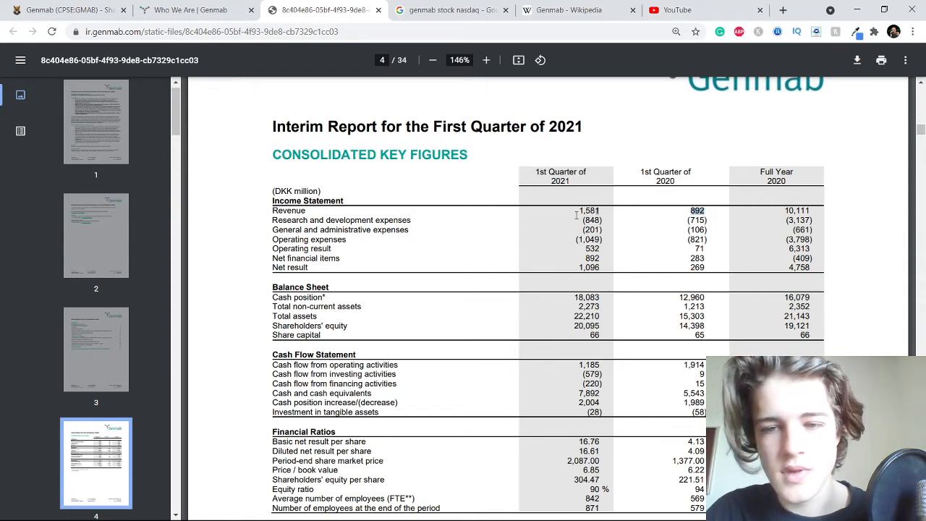
drag(705, 212, 575, 211)
click(614, 160)
scroll(615, 160, down, 1)
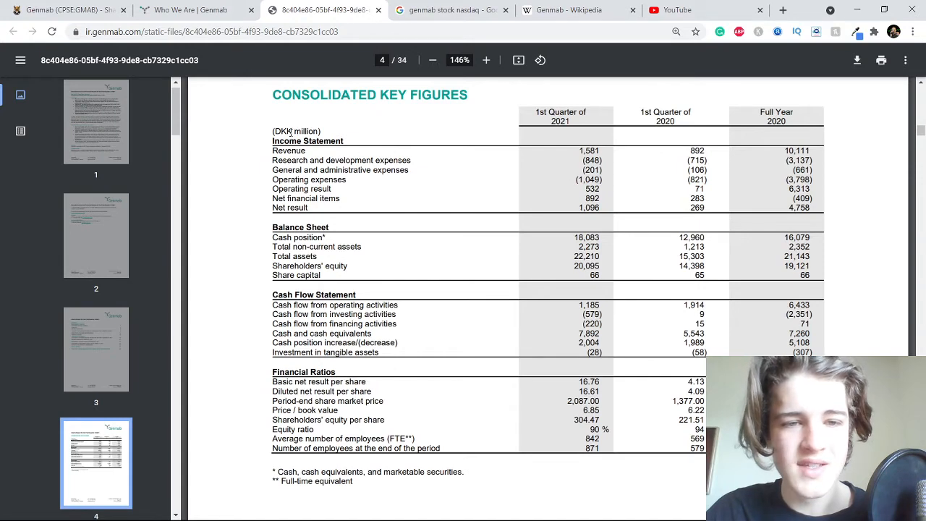
Review the DKK million note, operating expenses and net results (Q1 2020: 269) for both quarters
drag(275, 131, 319, 127)
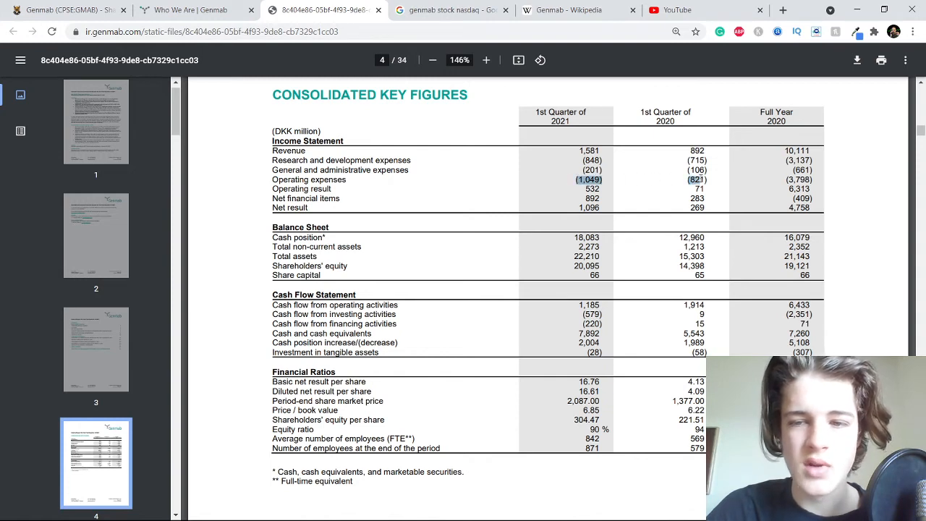
drag(577, 180, 707, 180)
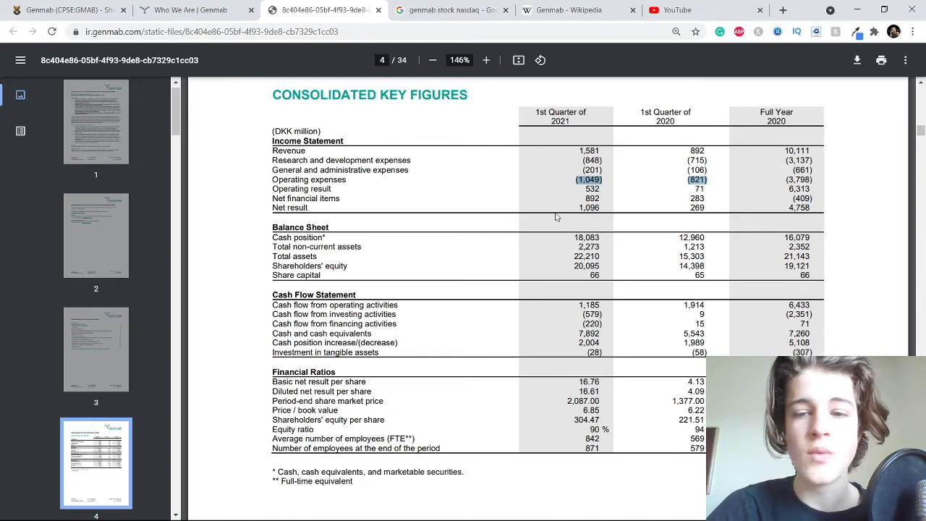
drag(578, 207, 584, 207)
drag(688, 207, 706, 208)
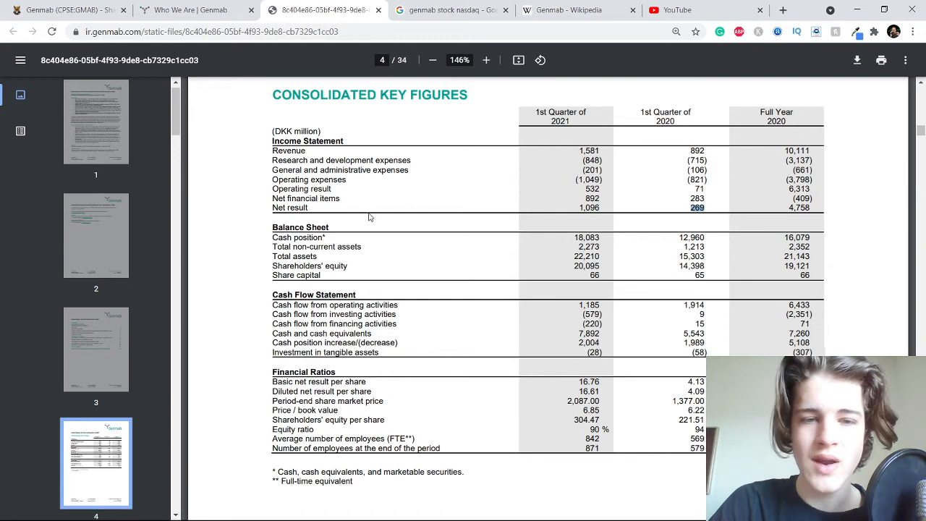
Review the 18,083 cash position, total assets and shareholders' equity, then close the PDF
drag(270, 241, 598, 239)
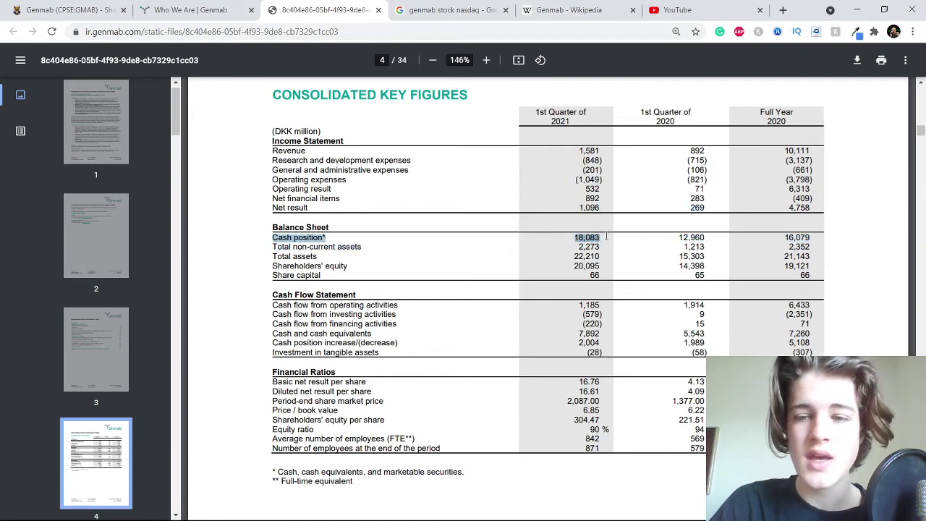
drag(690, 236, 700, 239)
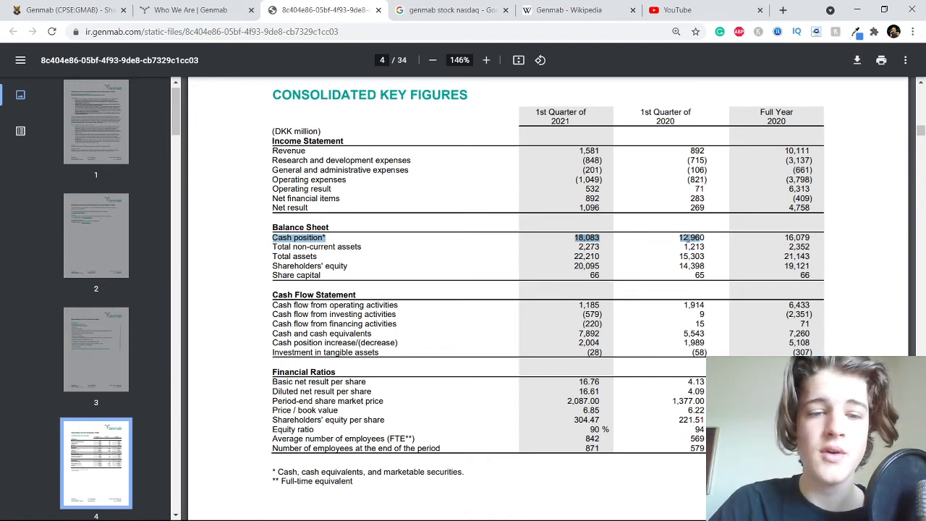
click(208, 238)
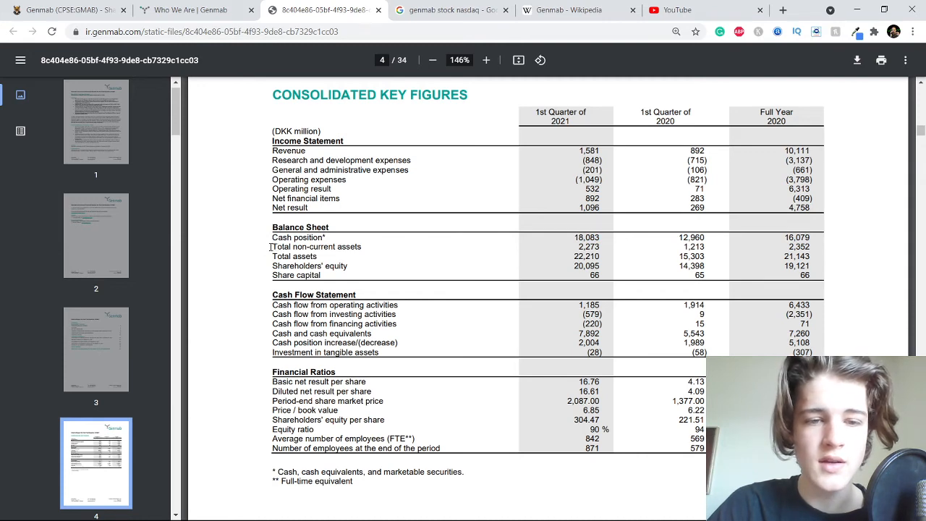
drag(274, 256, 705, 266)
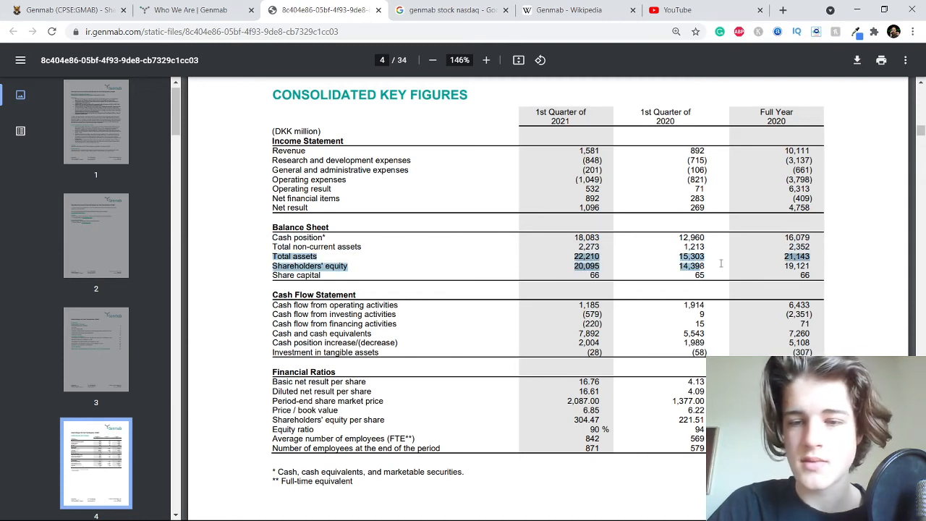
click(190, 392)
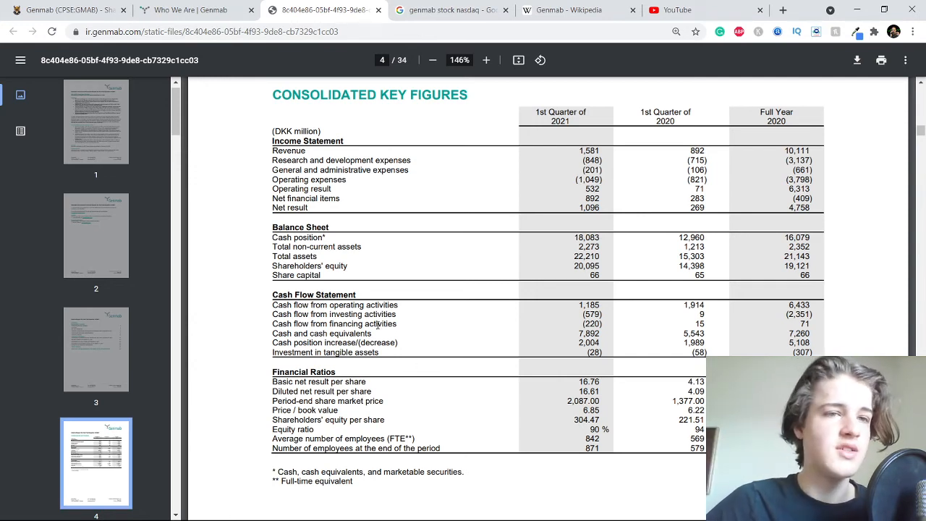
click(377, 10)
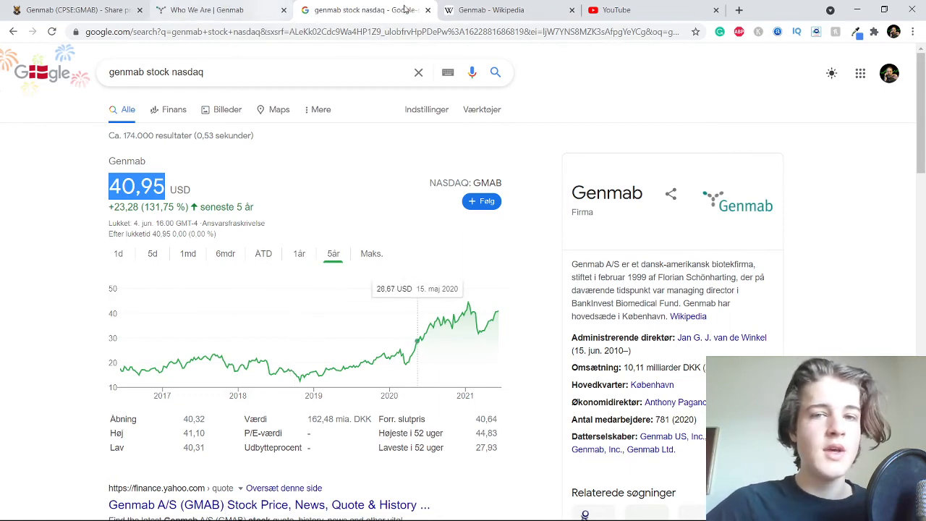
Switch to the Genmab Wikipedia article
click(520, 10)
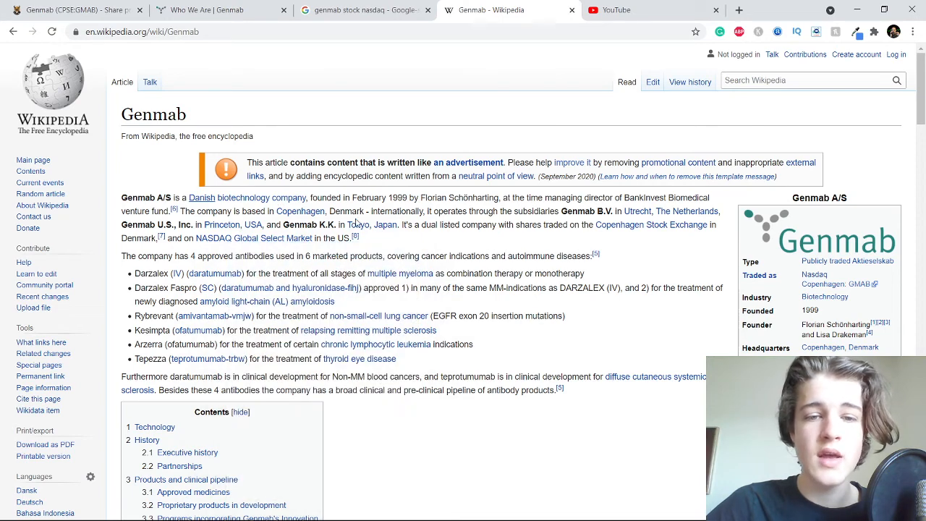
drag(448, 211, 569, 211)
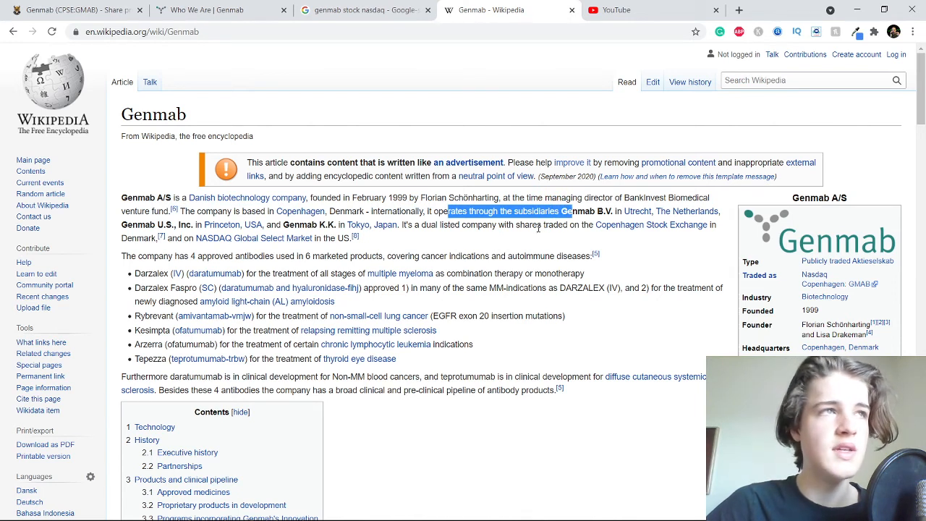
click(585, 212)
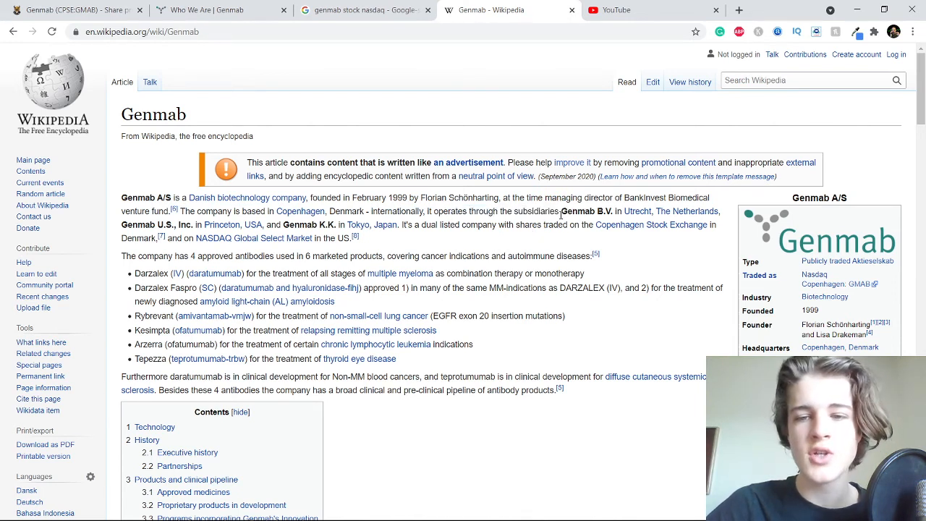
drag(562, 211, 605, 211)
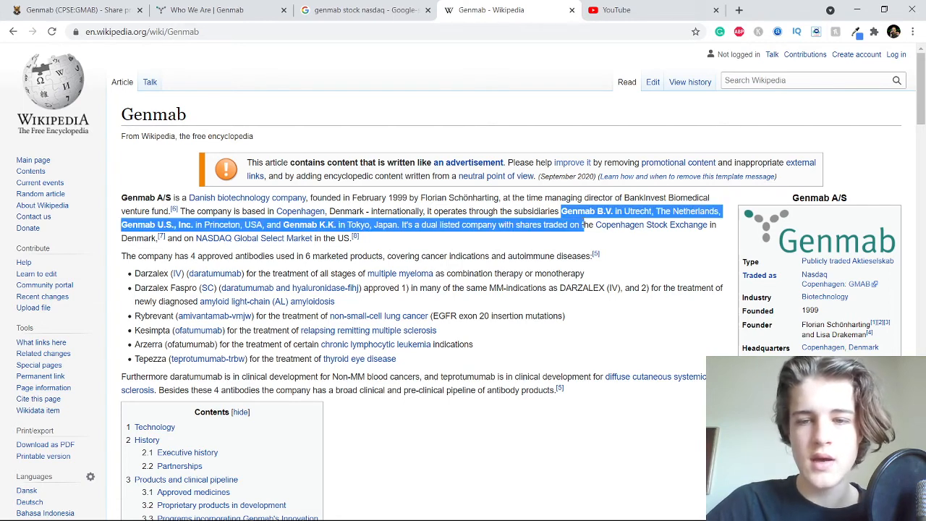
mouse_move(613, 211)
mouse_down()
mouse_move(364, 241)
mouse_move(173, 226)
mouse_move(173, 238)
mouse_move(186, 229)
mouse_move(394, 237)
mouse_up()
click(401, 244)
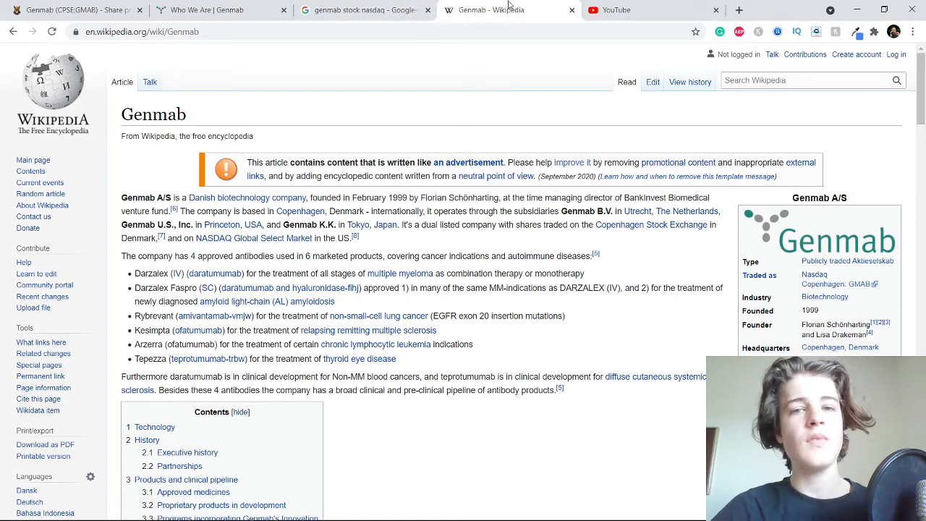
Read the Genmab Who We Are page, then return to the Google stock quote results
click(96, 8)
click(217, 9)
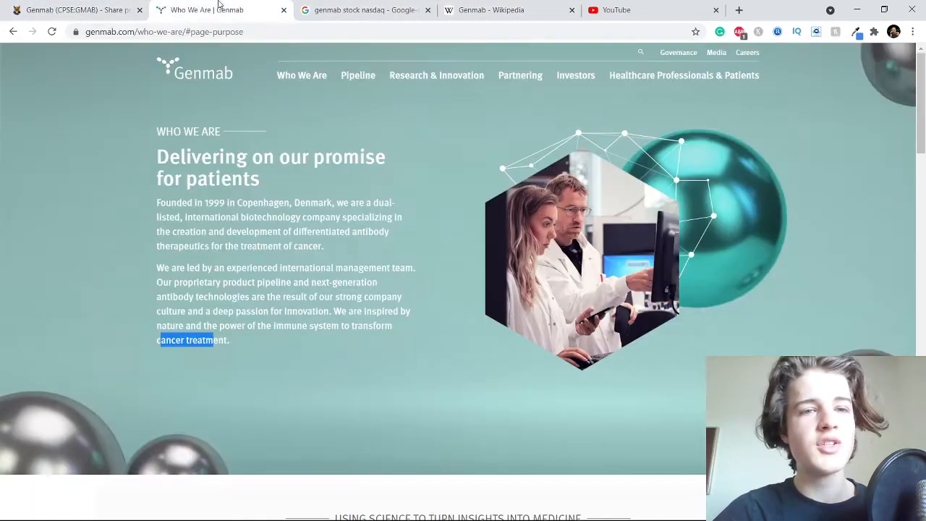
click(273, 335)
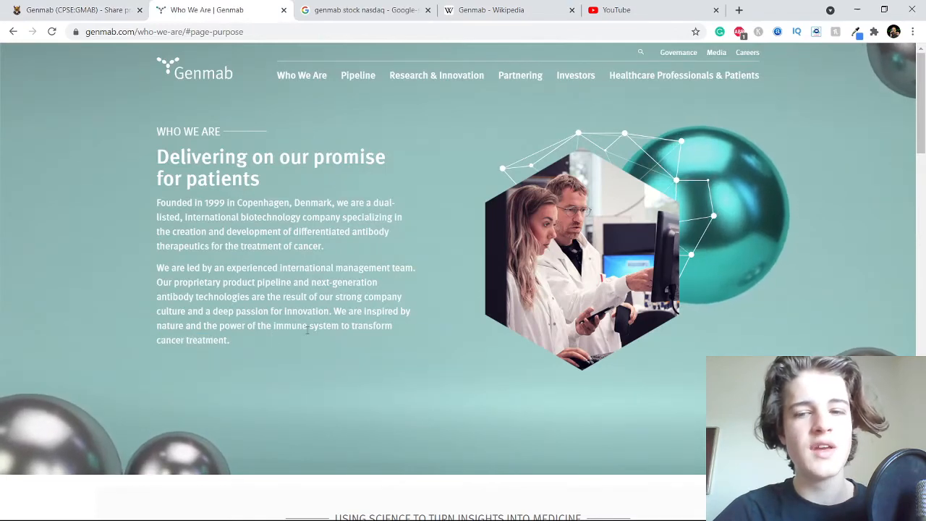
scroll(224, 351, down, 4)
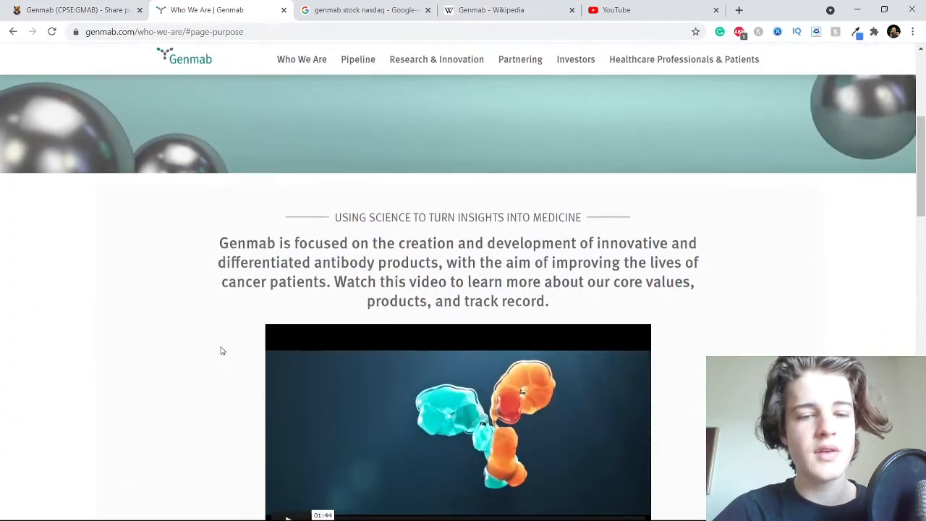
scroll(224, 351, down, 3)
scroll(223, 352, down, 2)
scroll(223, 350, down, 3)
scroll(228, 336, down, 1)
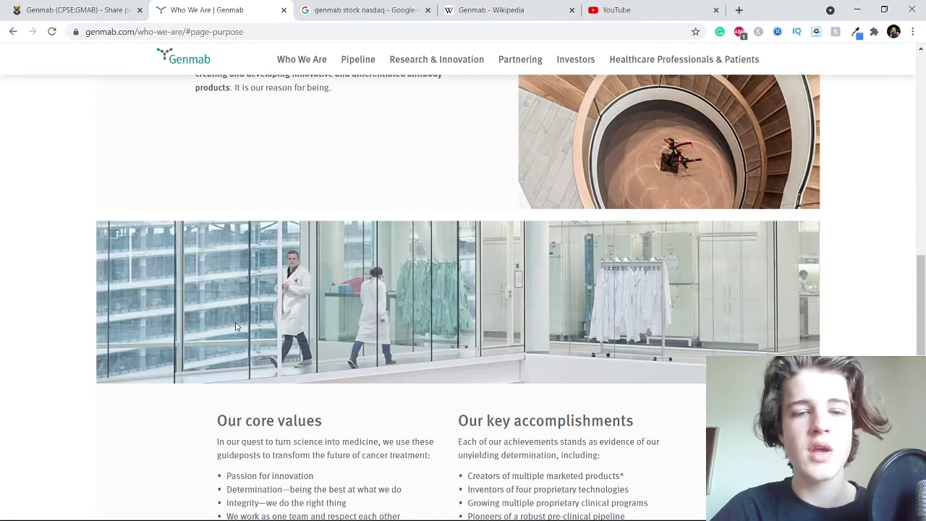
scroll(235, 326, down, 3)
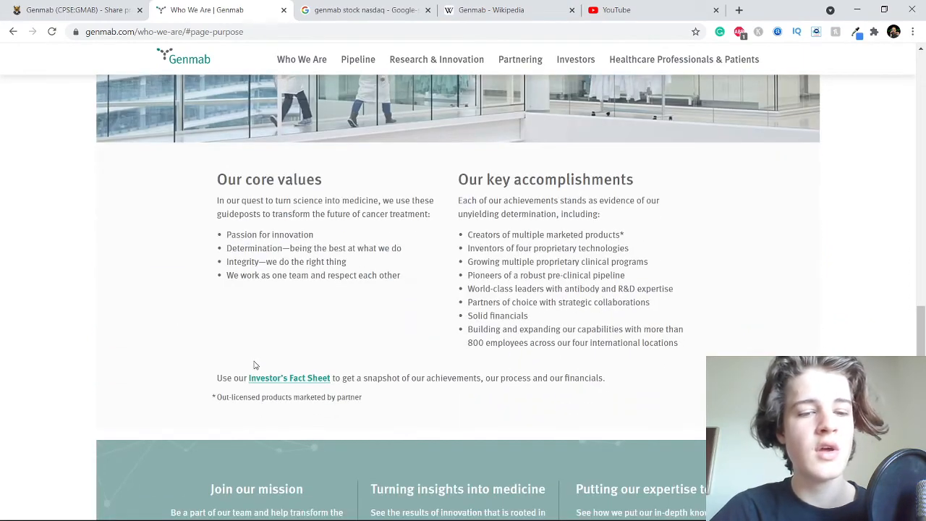
scroll(257, 365, down, 2)
scroll(289, 374, down, 1)
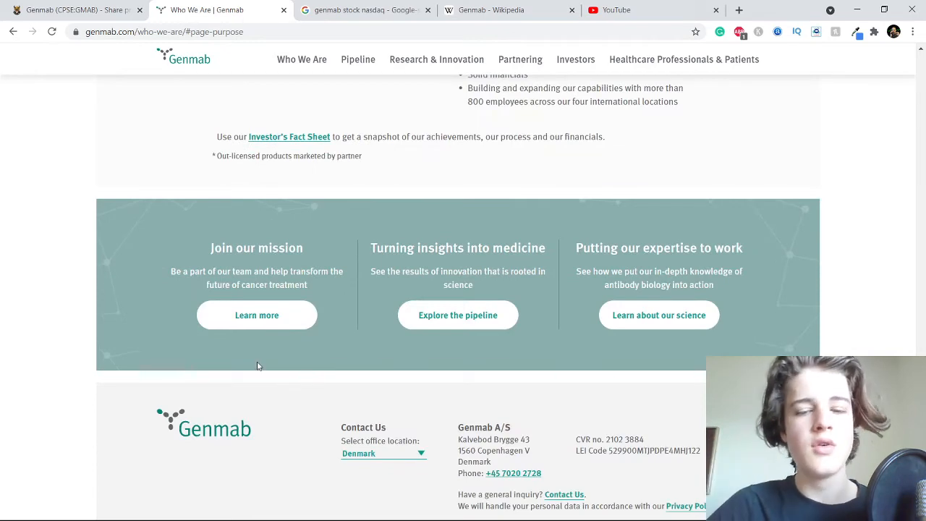
scroll(259, 367, down, 3)
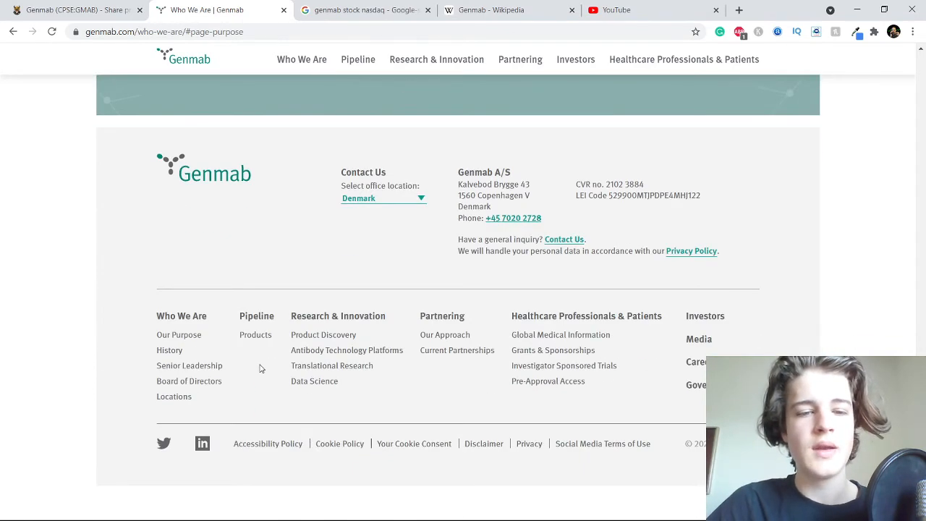
scroll(260, 368, up, 2)
scroll(261, 368, up, 2)
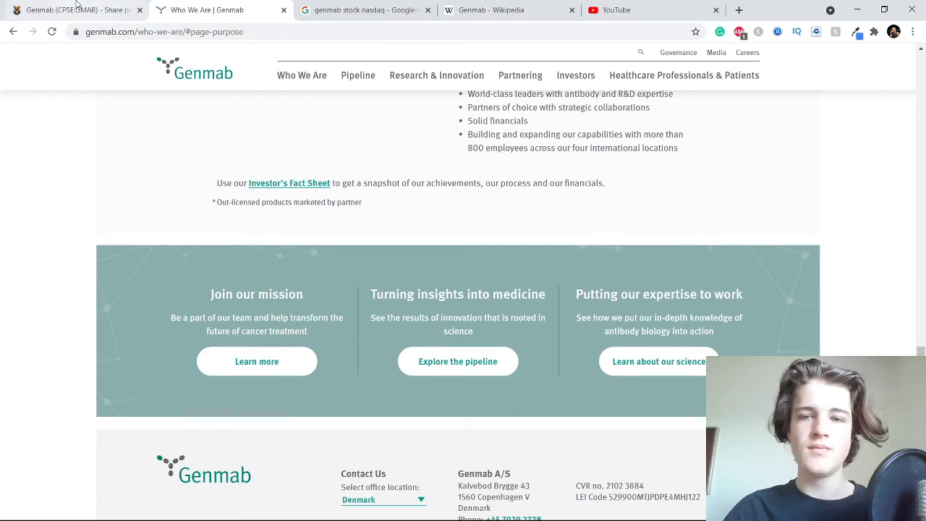
scroll(137, 186, up, 5)
scroll(87, 335, up, 2)
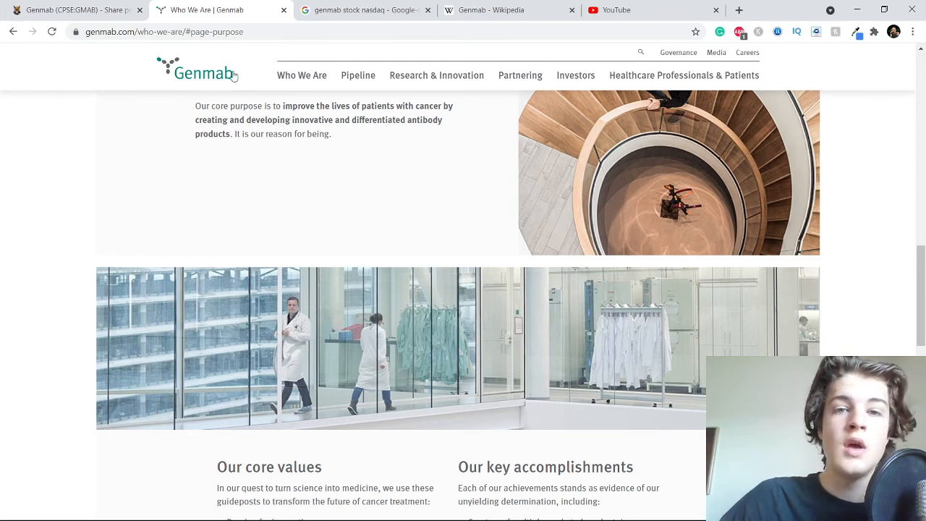
click(357, 7)
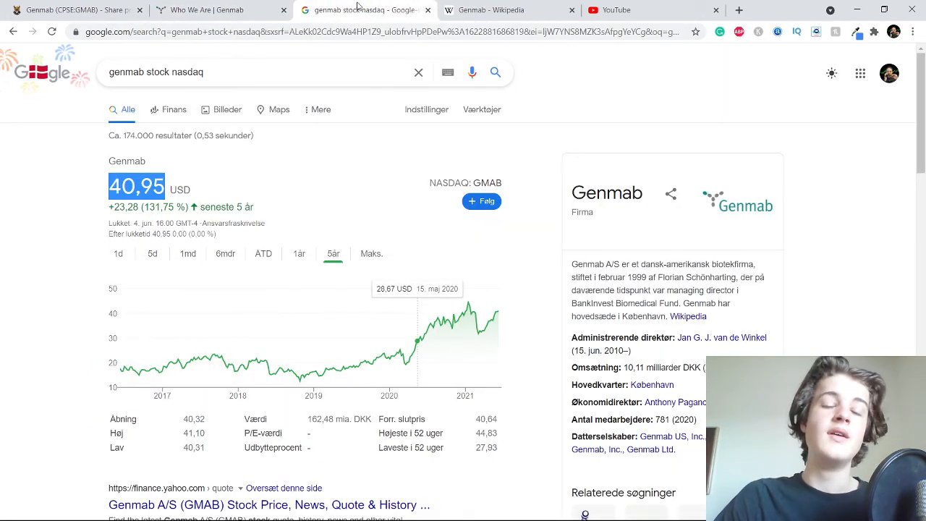
click(523, 192)
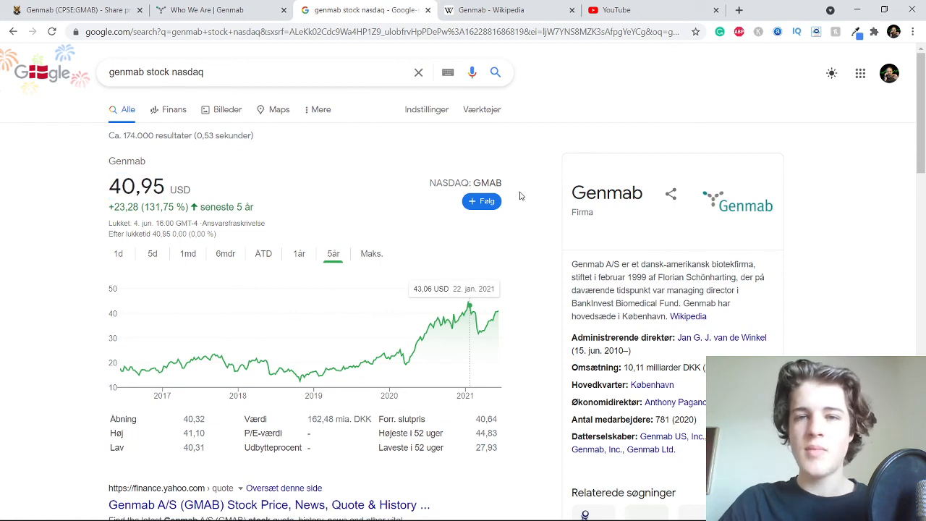